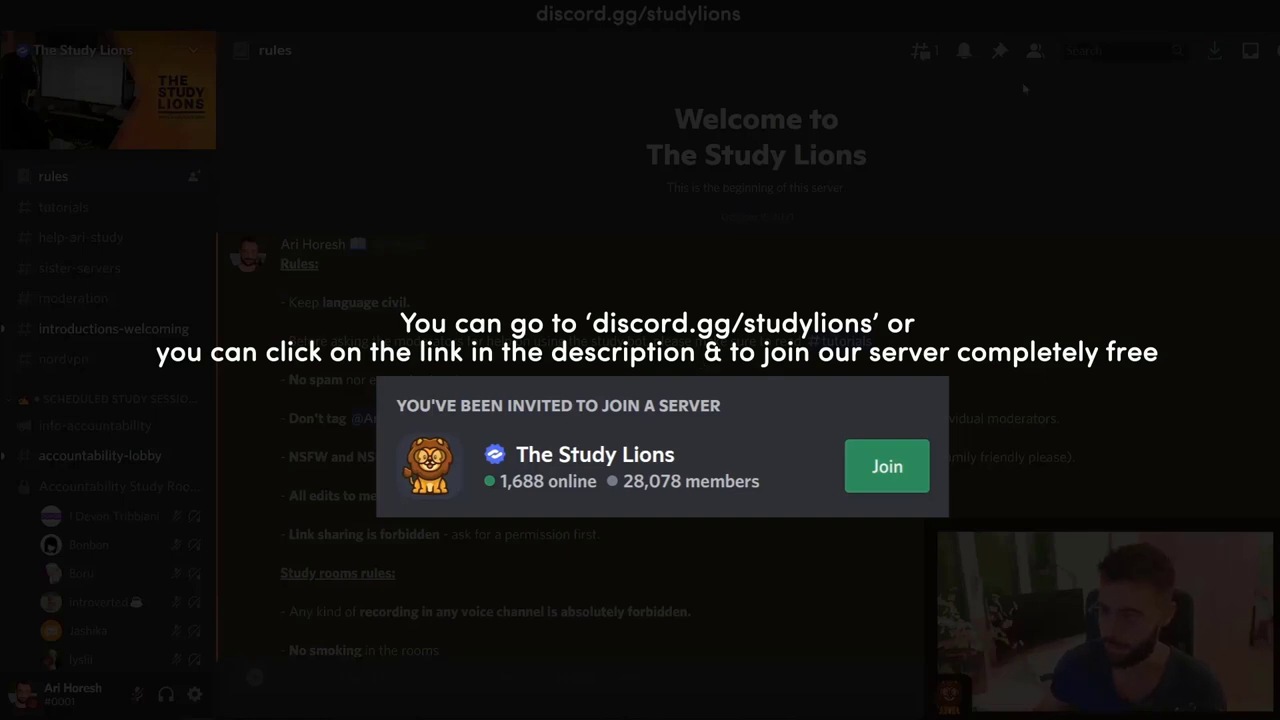
Step: Show The Study Lions member list and open StudyLion's profile card with its discord.studylions.com/invite link
left_click(1035, 50)
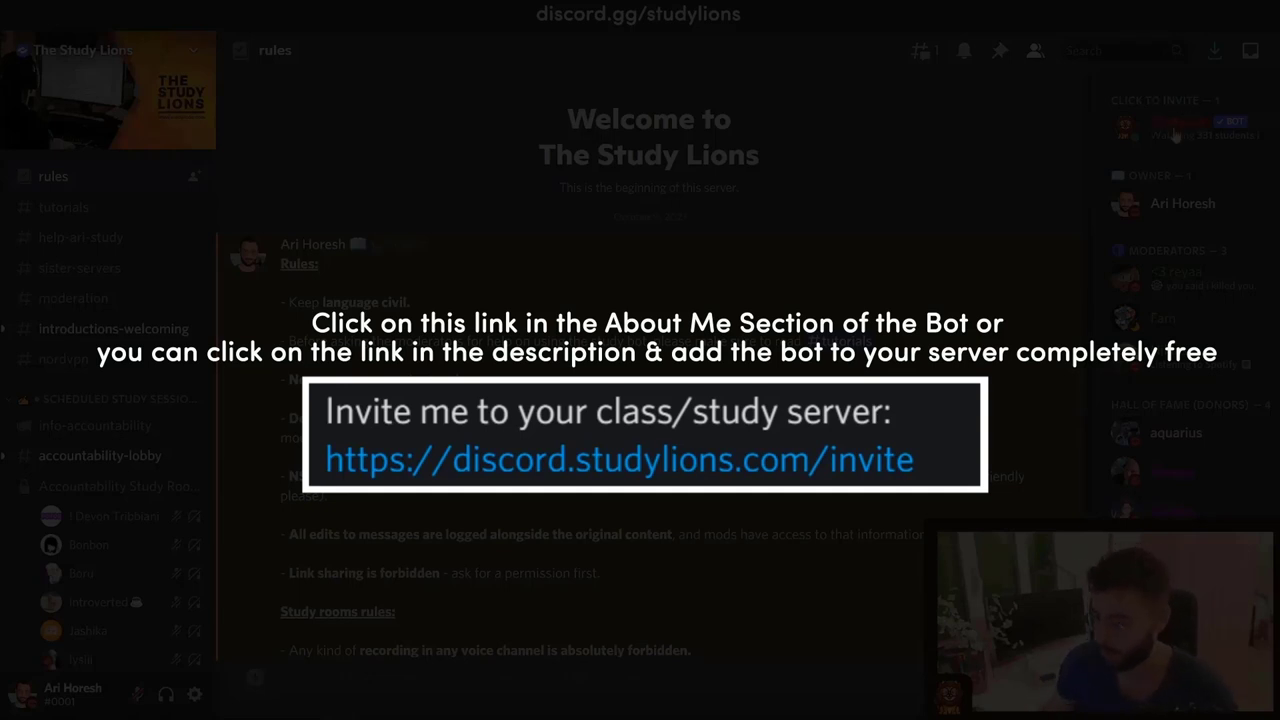
left_click(1176, 135)
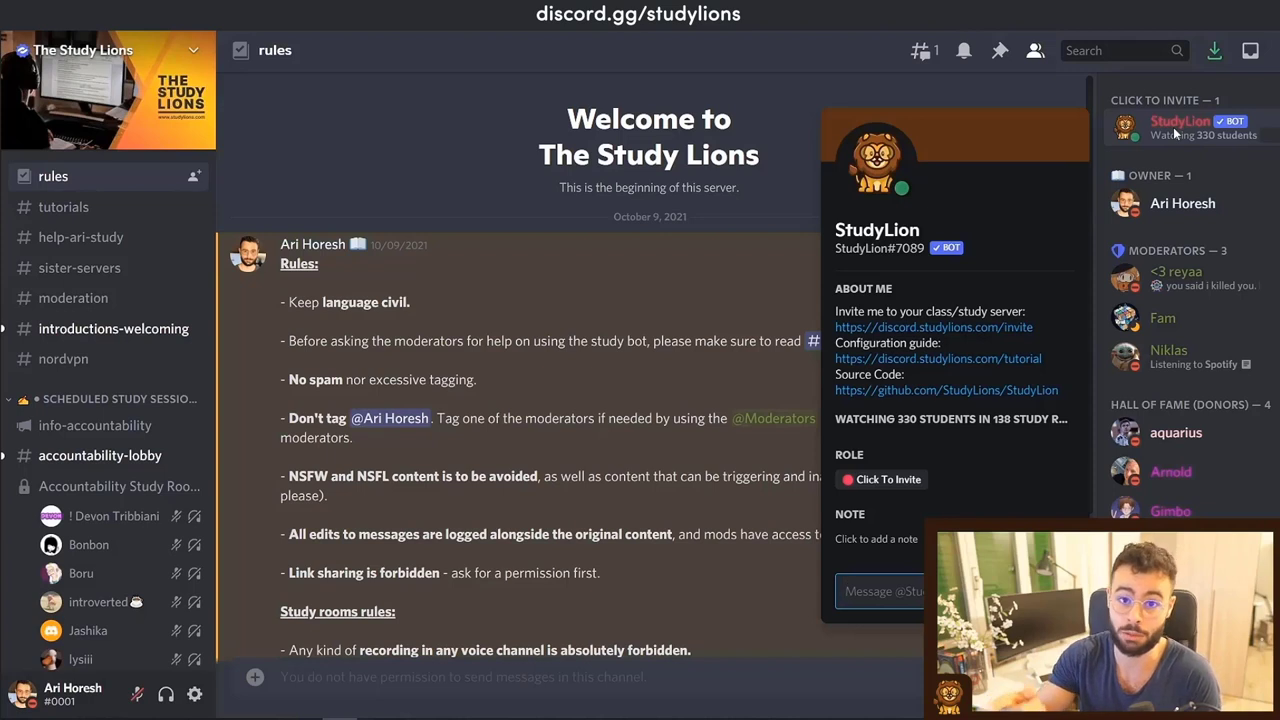
Step: Close the StudyLion profile card and scroll the channel sidebar to the Study Rooms category
left_click(1173, 132)
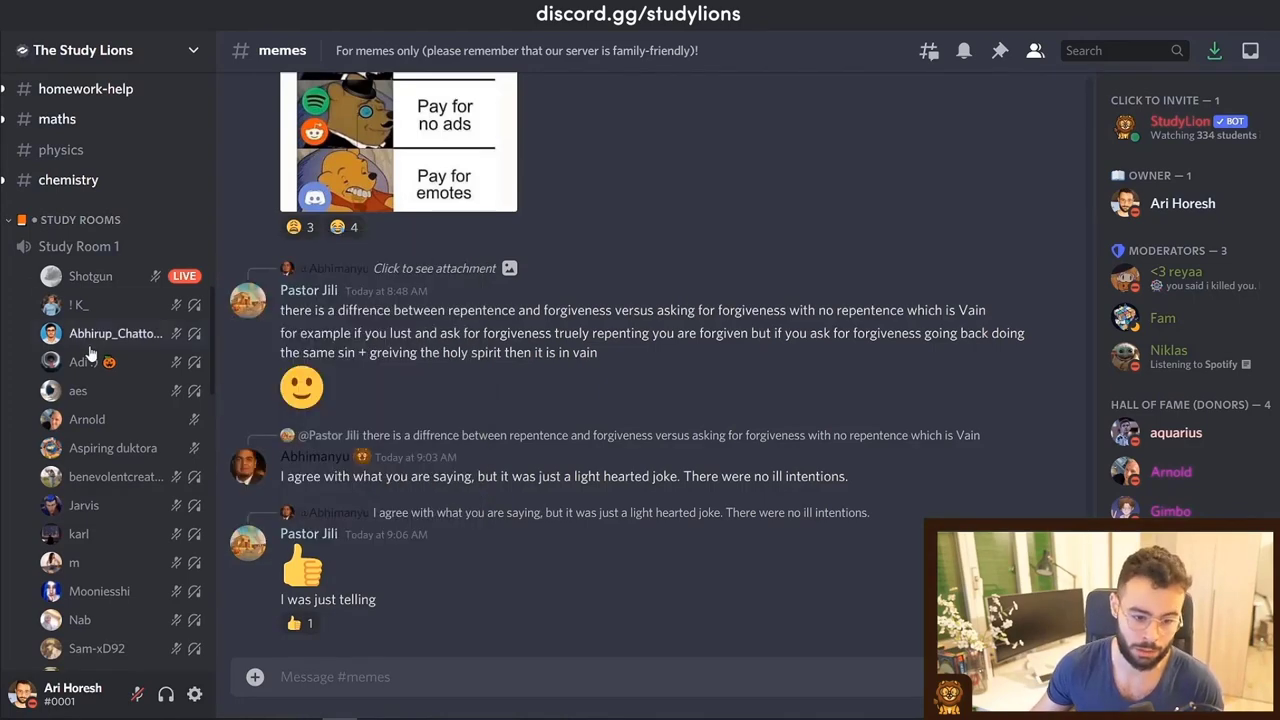
scroll(90, 335, "down", 3)
scroll(92, 308, "up", 3)
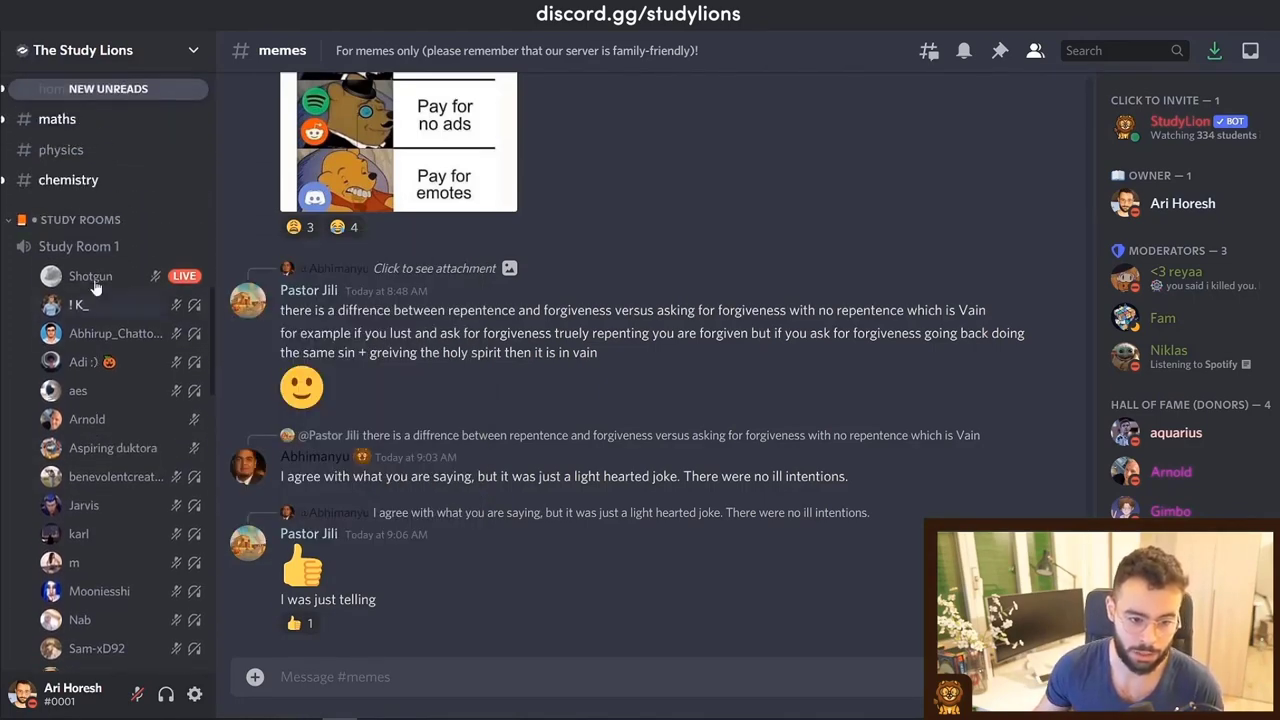
Step: Join the Study Room 1 voice channel, dismissing the View as Role notice and confirming the switch
left_click(80, 250)
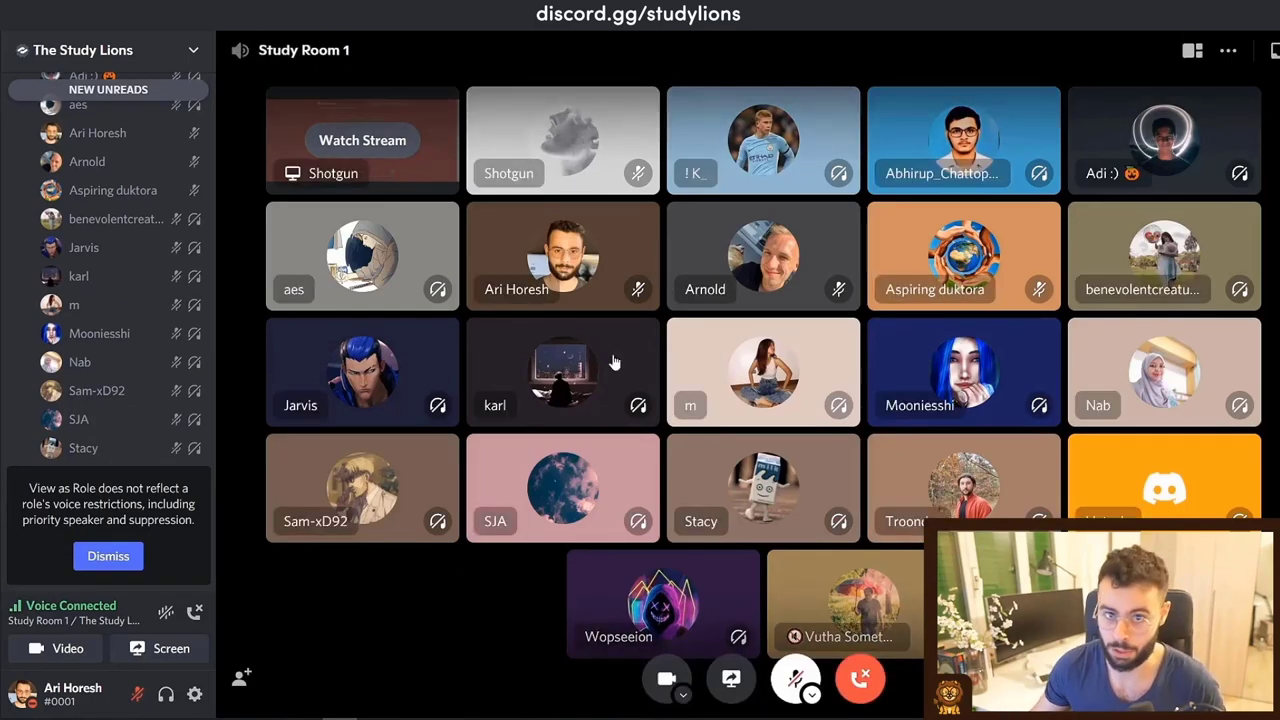
left_click(97, 556)
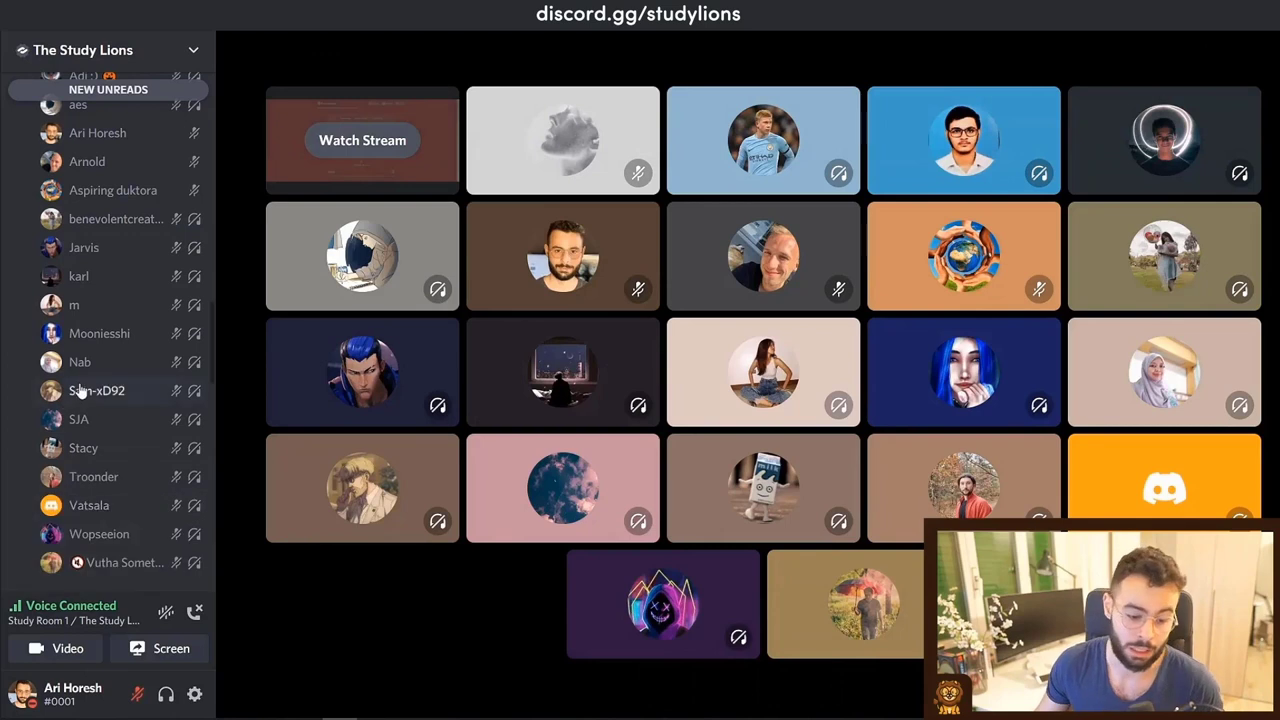
scroll(100, 400, "down", 5)
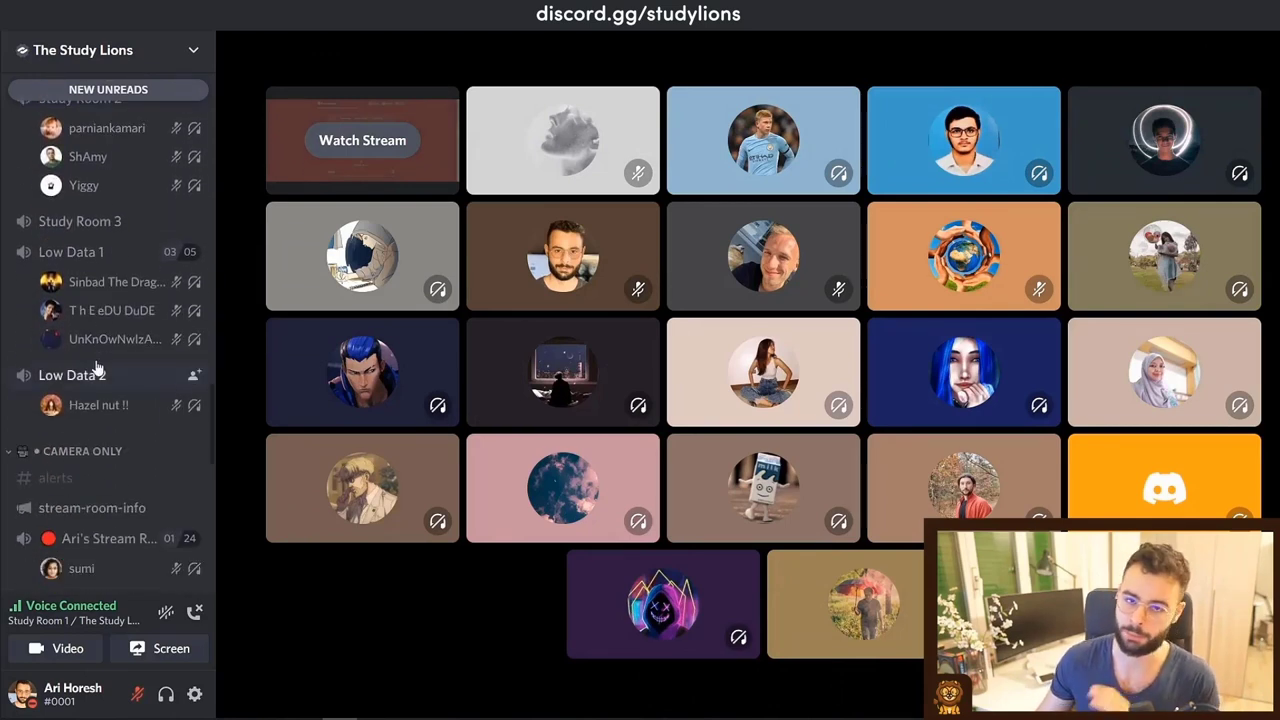
scroll(100, 340, "down", 5)
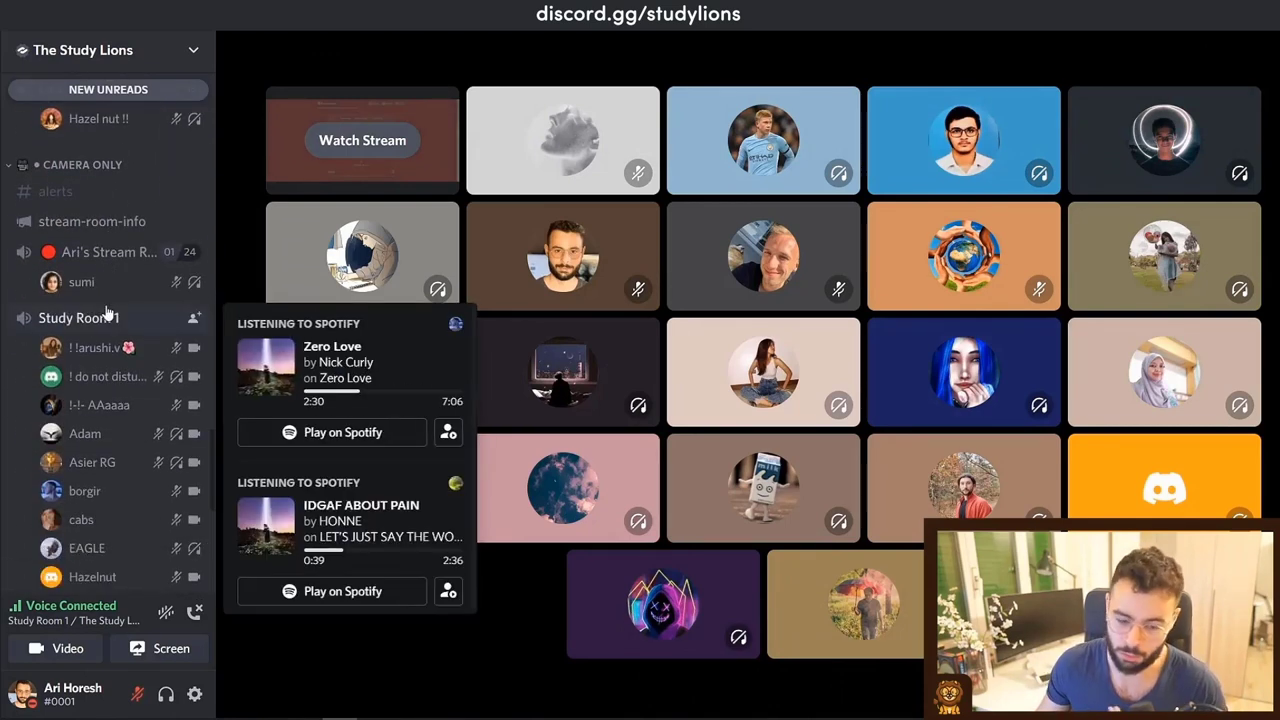
scroll(84, 190, "down", 3)
mouse_move(80, 174)
scroll(80, 174, "up", 3)
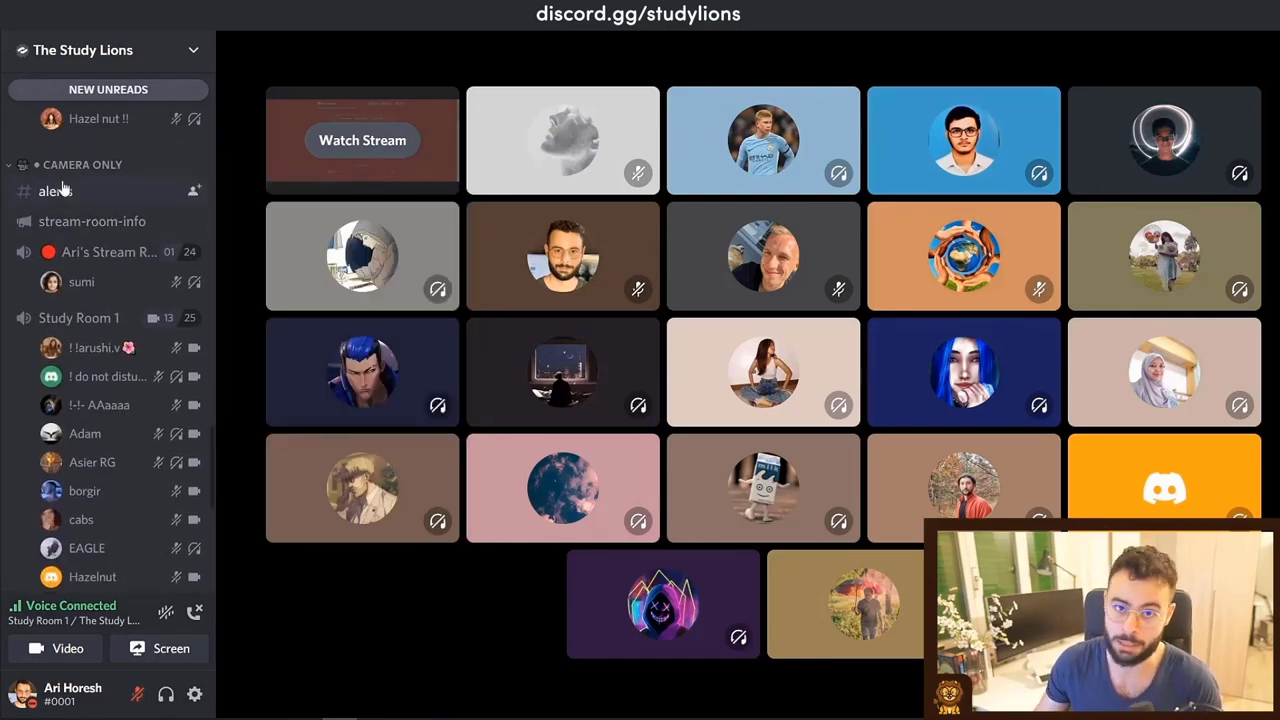
left_click(82, 317)
left_click(705, 400)
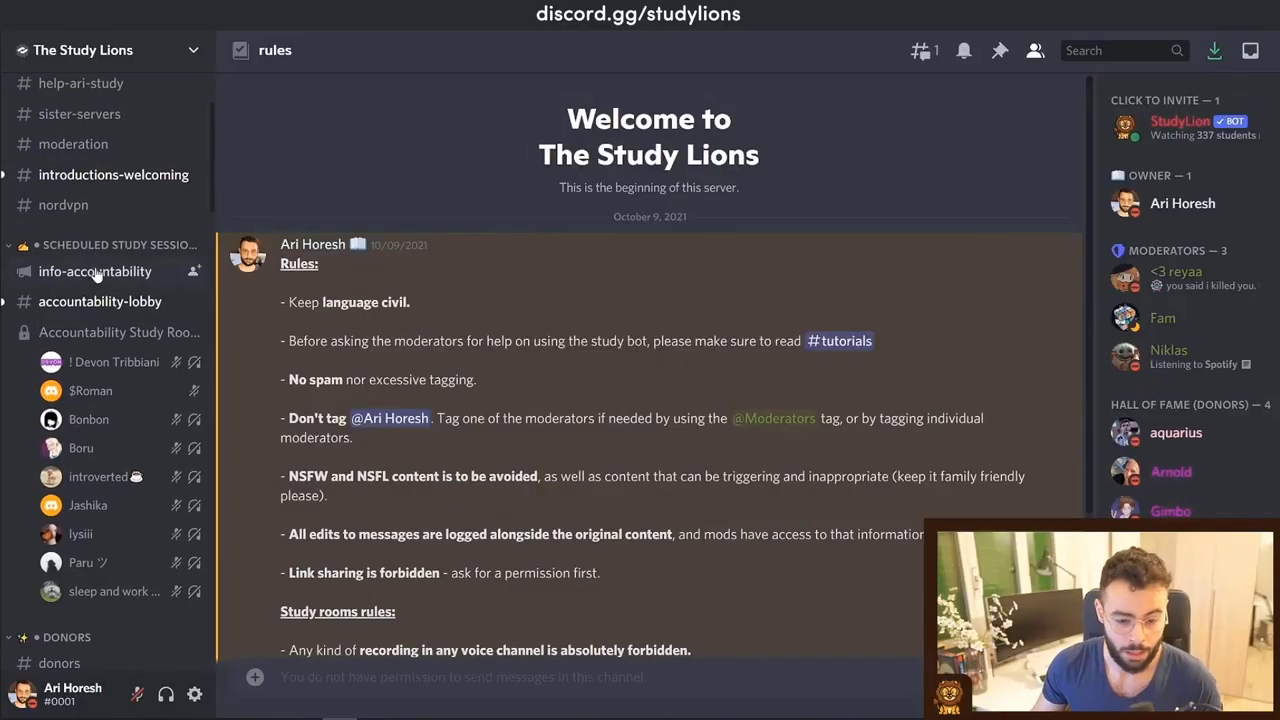
scroll(95, 278, "down", 1)
scroll(88, 277, "down", 3)
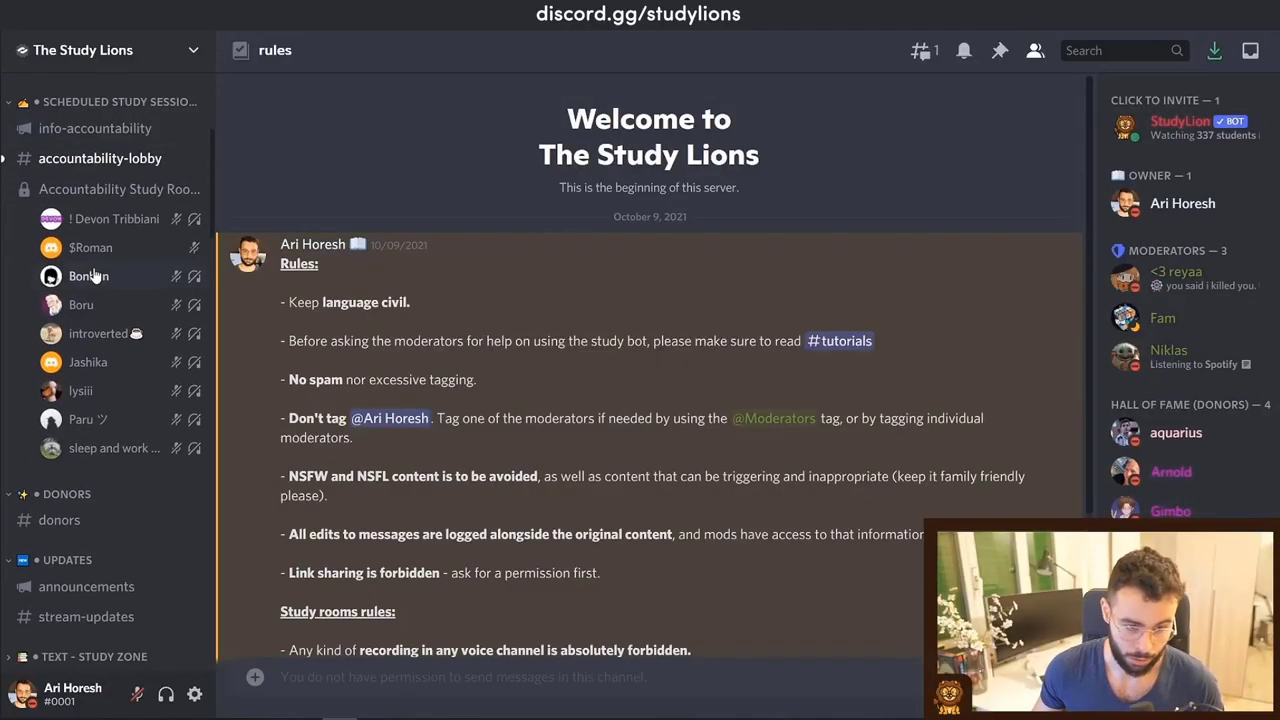
scroll(60, 250, "up", 4)
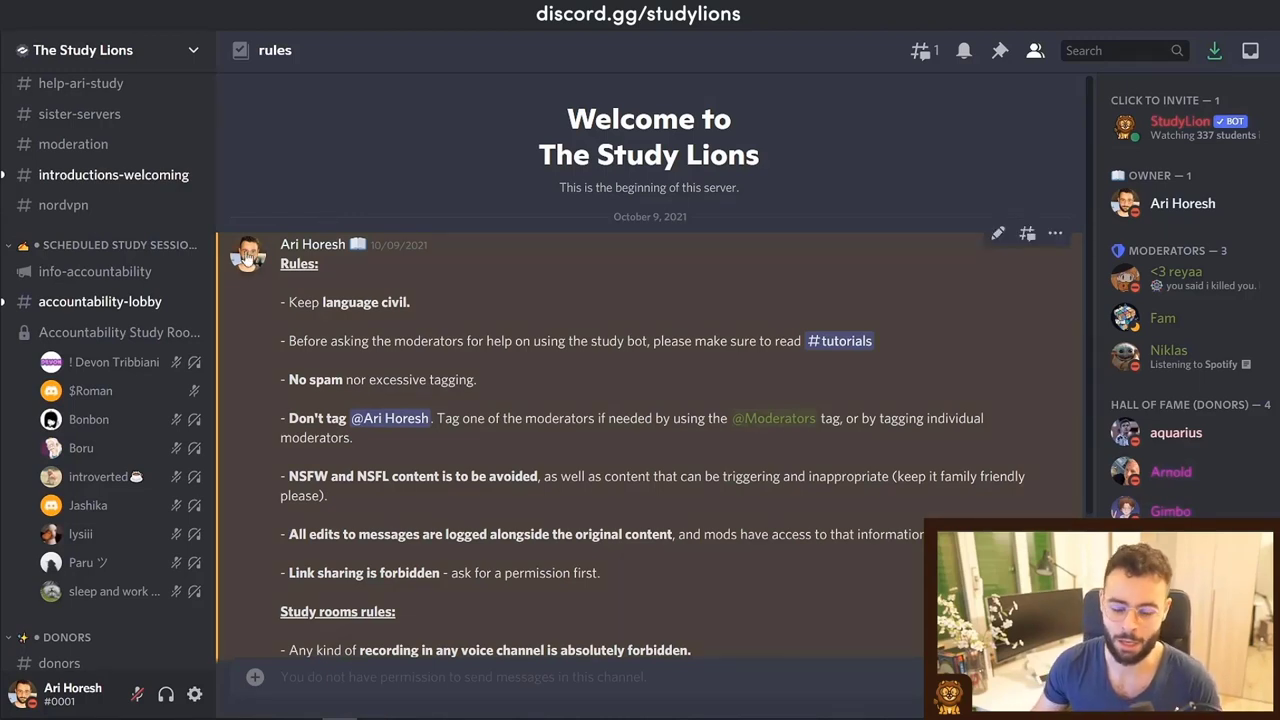
scroll(113, 310, "down", 3)
scroll(113, 306, "down", 3)
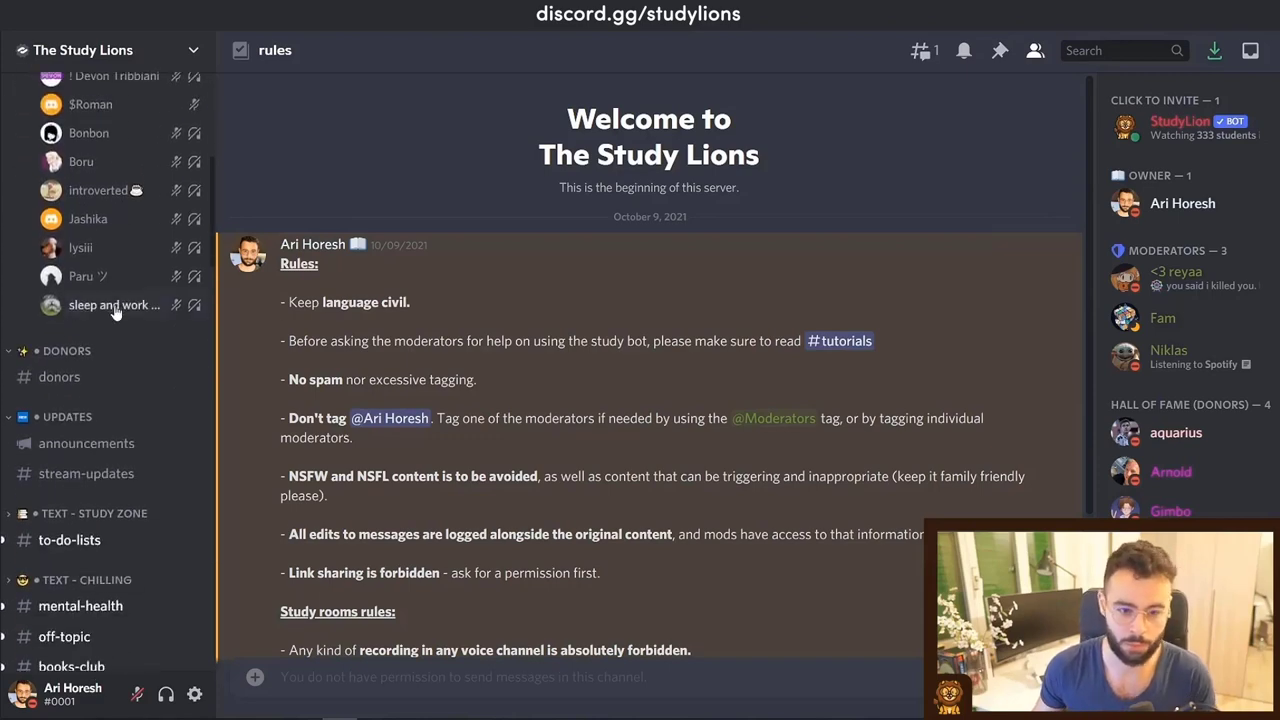
Step: Open #study-bot-commands and send !rooms to view the accountability profile
left_click(100, 437)
scroll(449, 599, "down", 15)
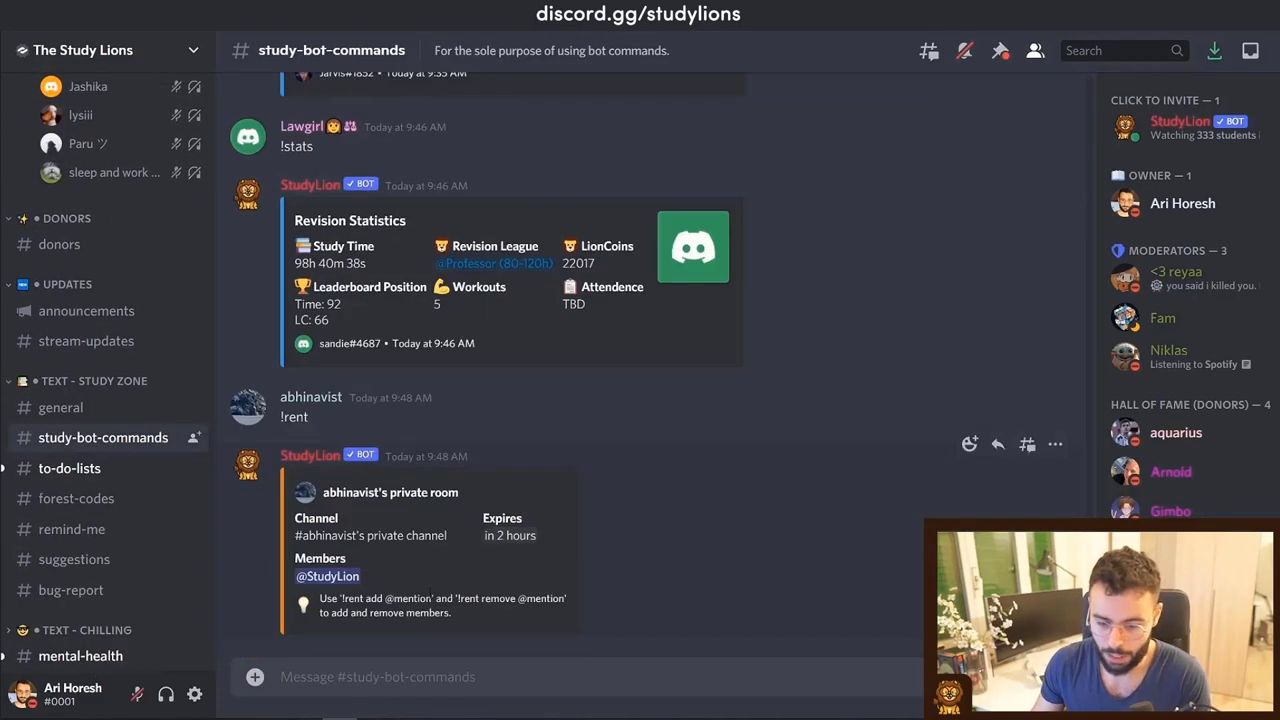
type("!rooms")
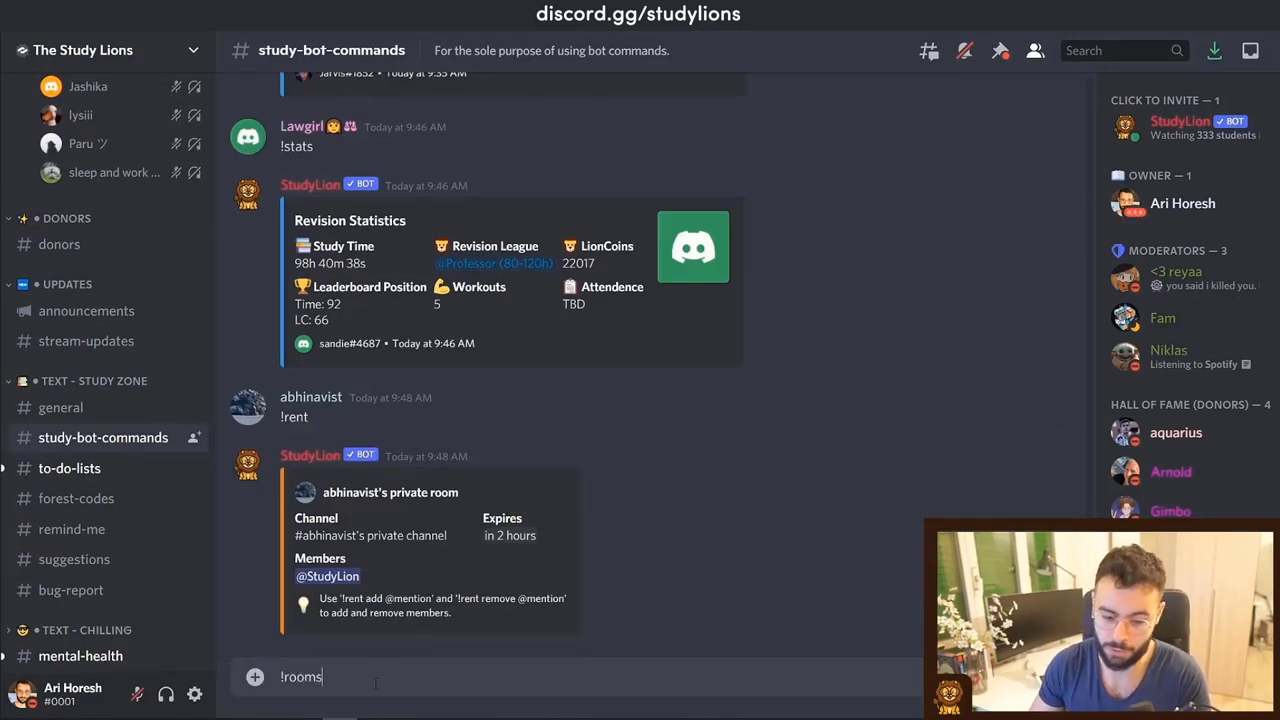
key("Return")
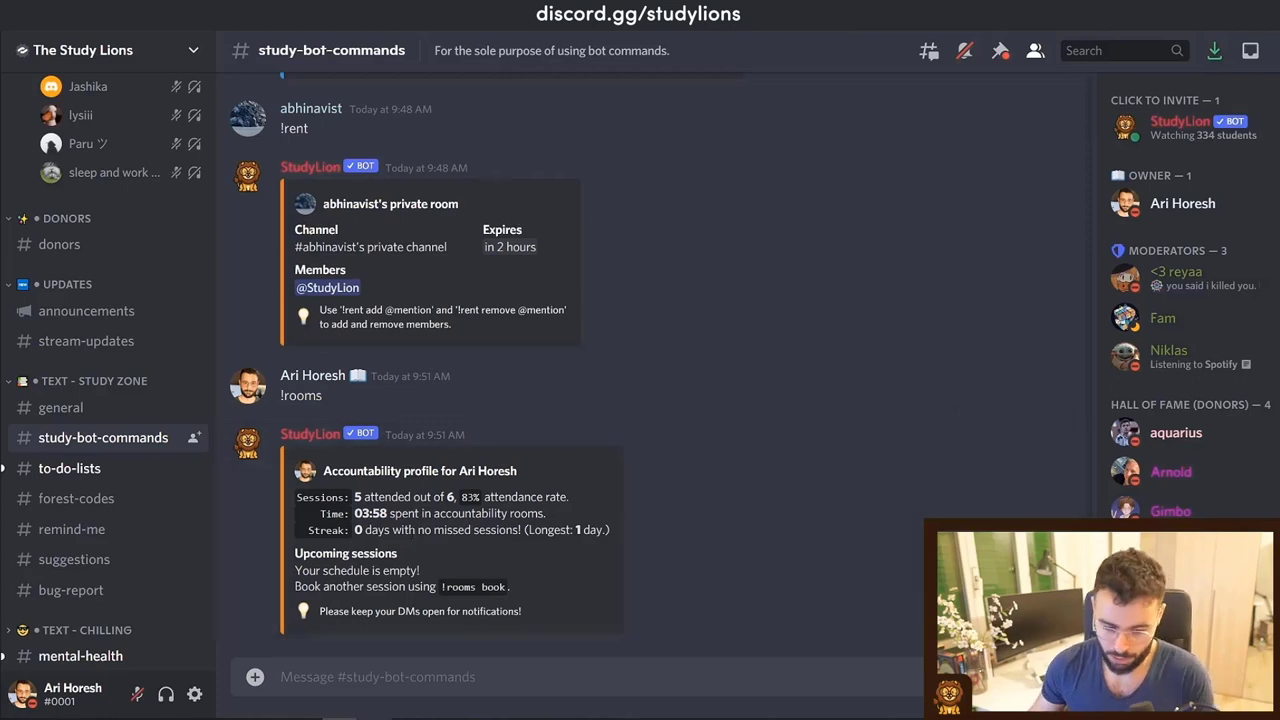
Step: List bookable sessions with !rooms book and reply 0 to book the 10:00–11:00 AM slot
type("!rooms")
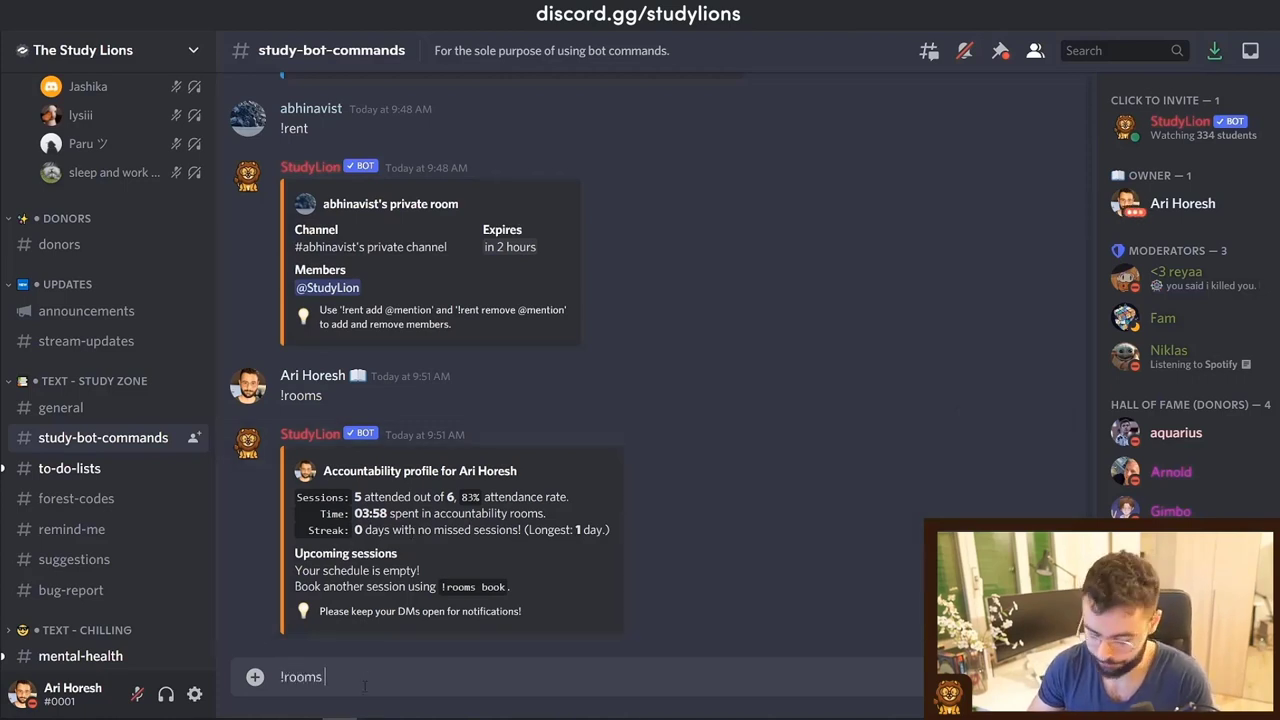
key("Return")
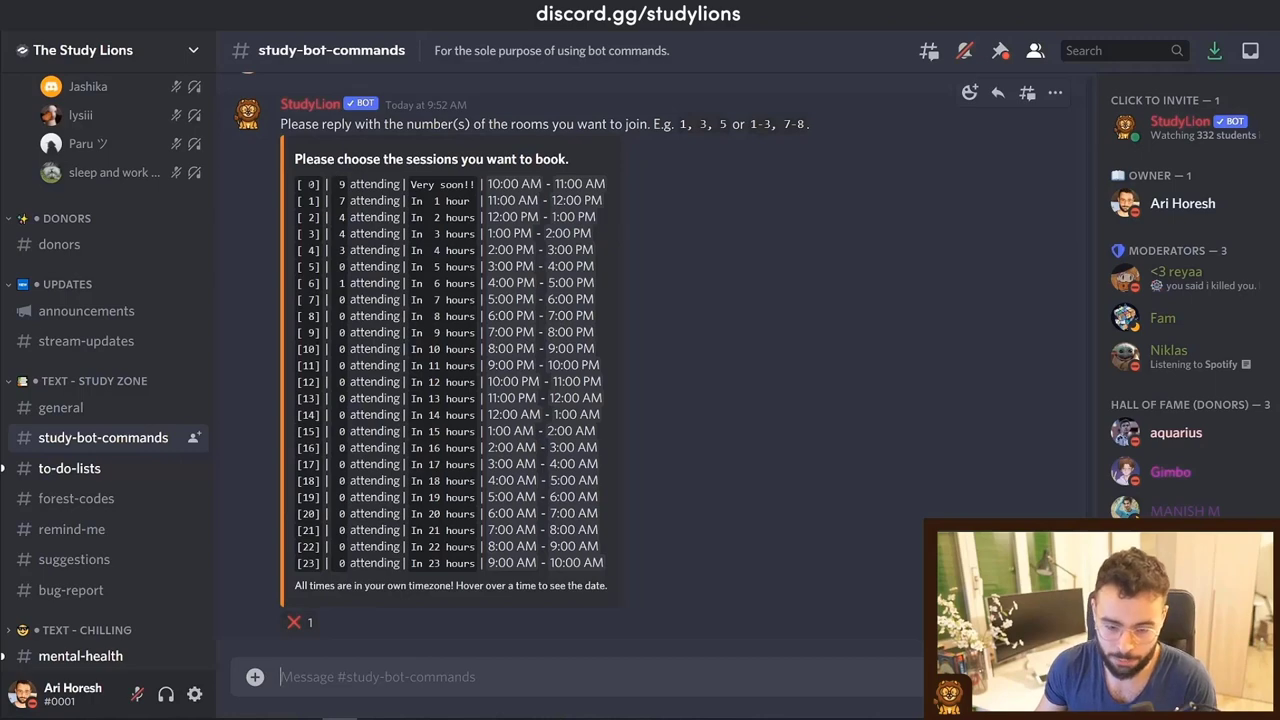
type("0")
key("Return")
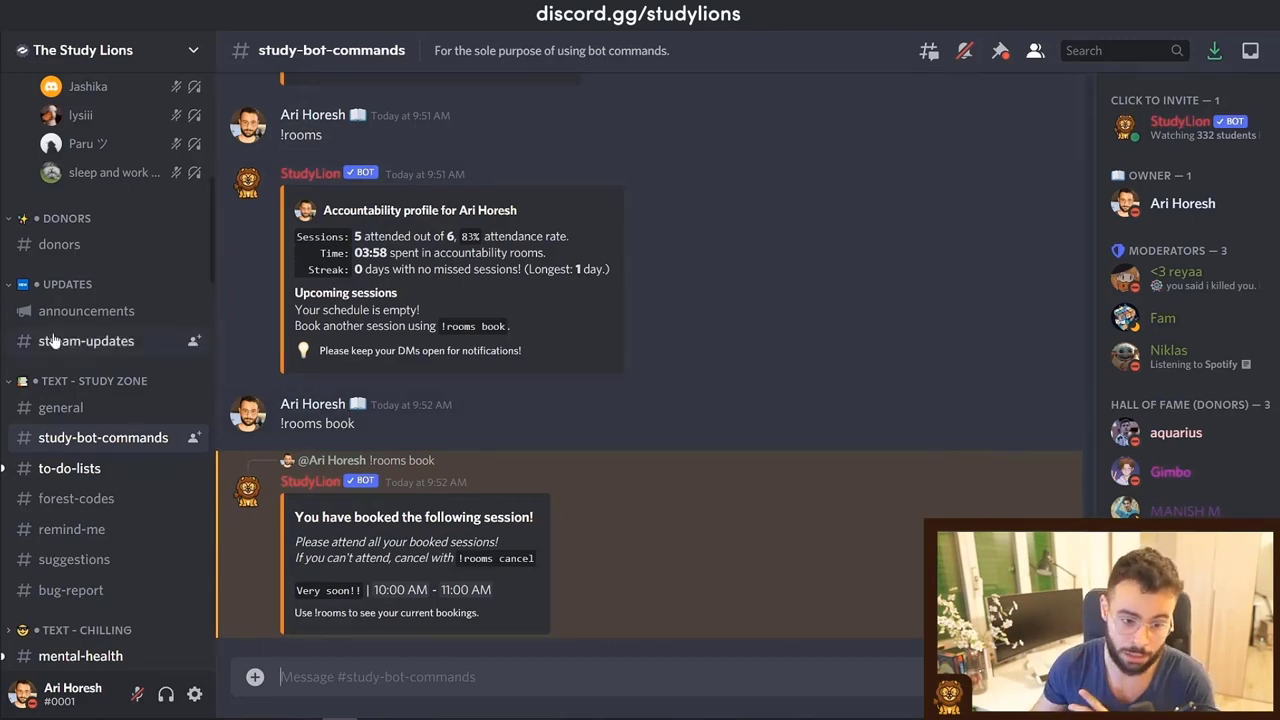
scroll(74, 350, "up", 4)
scroll(92, 390, "up", 1)
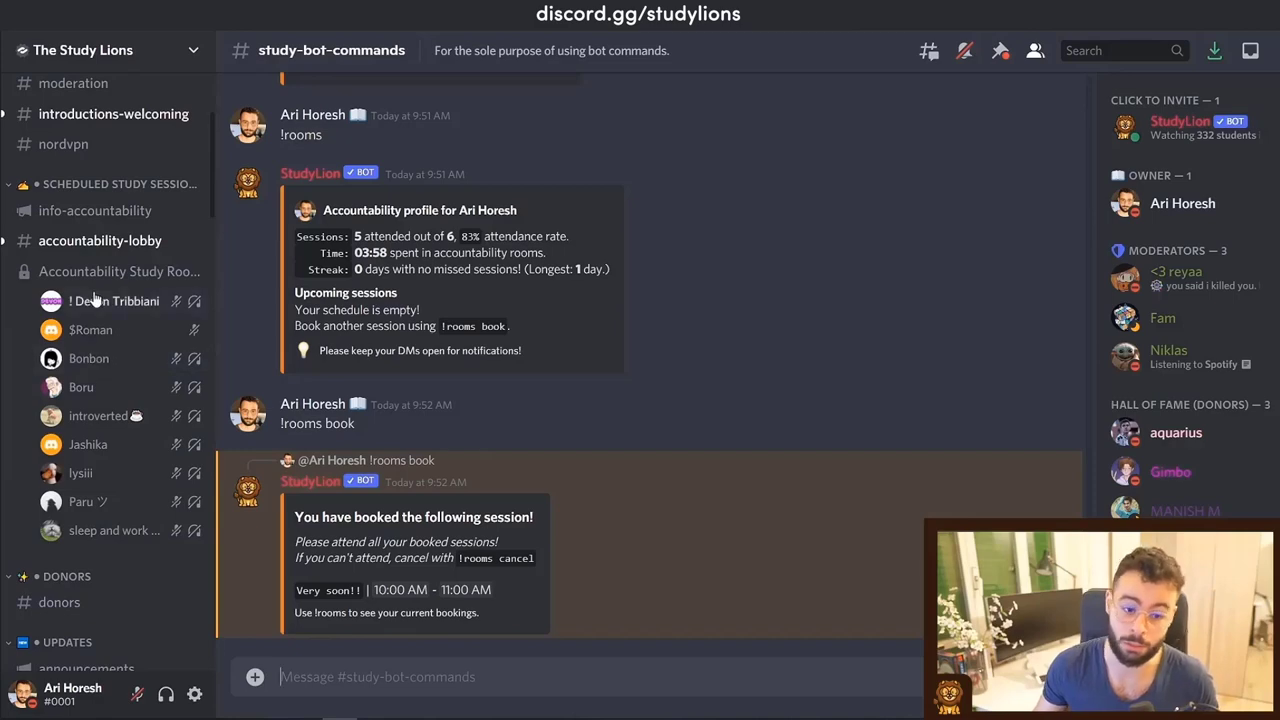
Step: Open #accountability-lobby and scroll through StudyLion's finished-session attendance reports
left_click(82, 245)
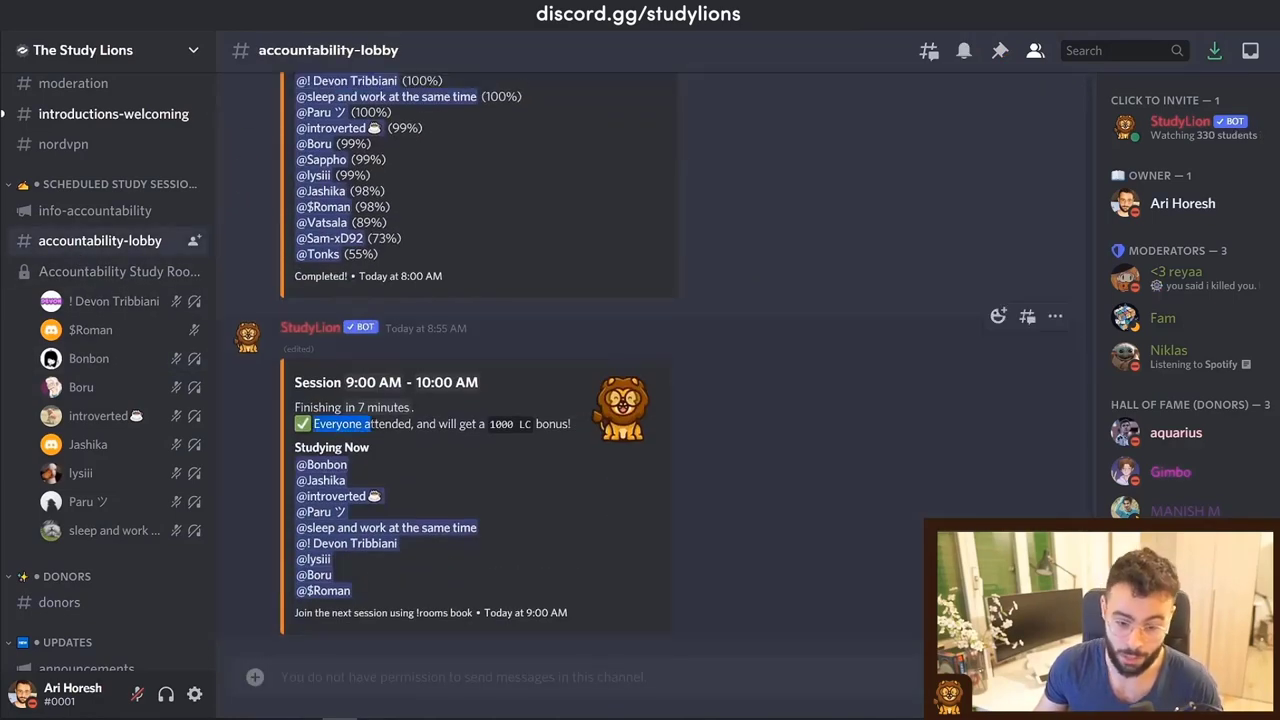
scroll(542, 496, "up", 10)
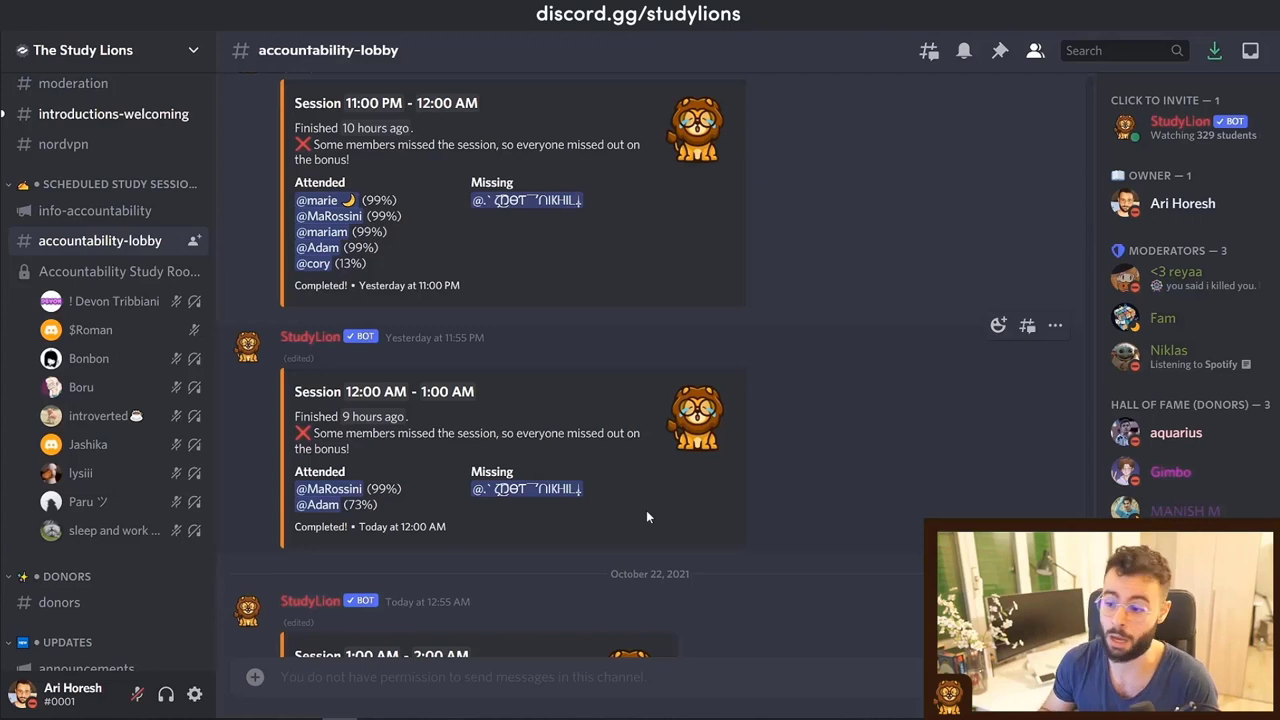
scroll(106, 333, "down", 5)
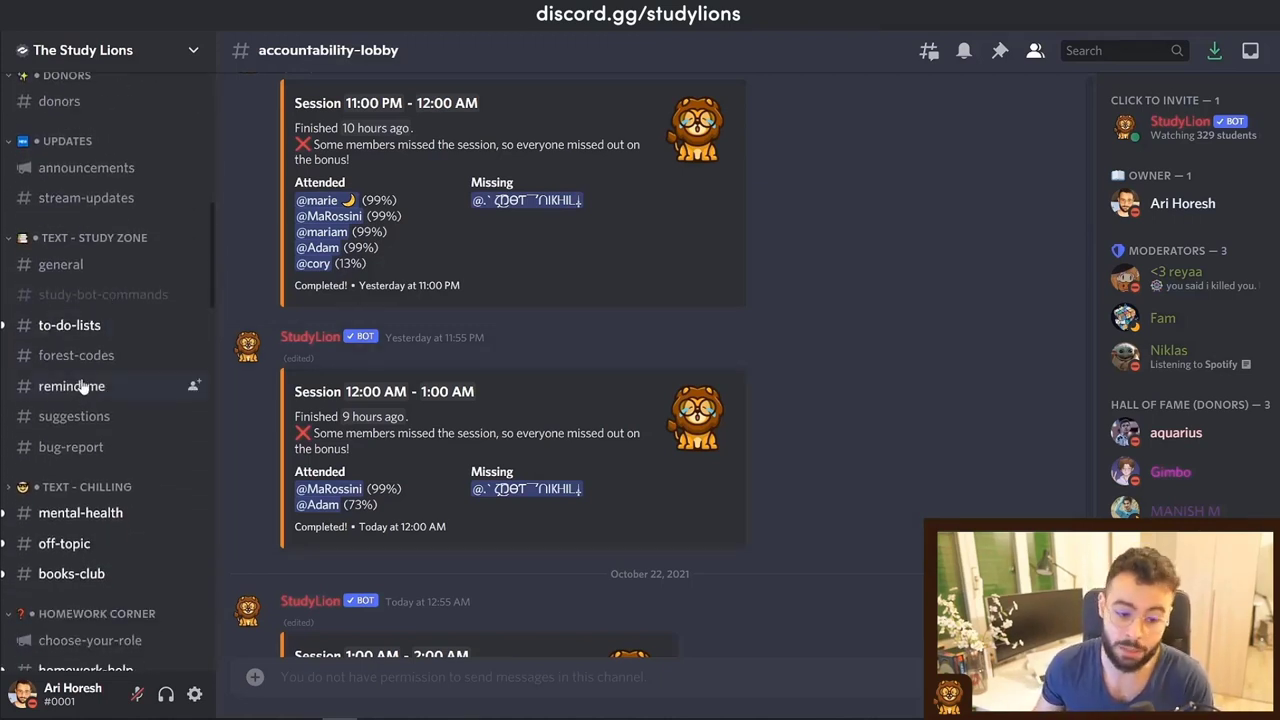
Step: Open #to-do-lists, send !todo, and add the tasks 'Edit this video' and a thumbnail-review task
left_click(76, 333)
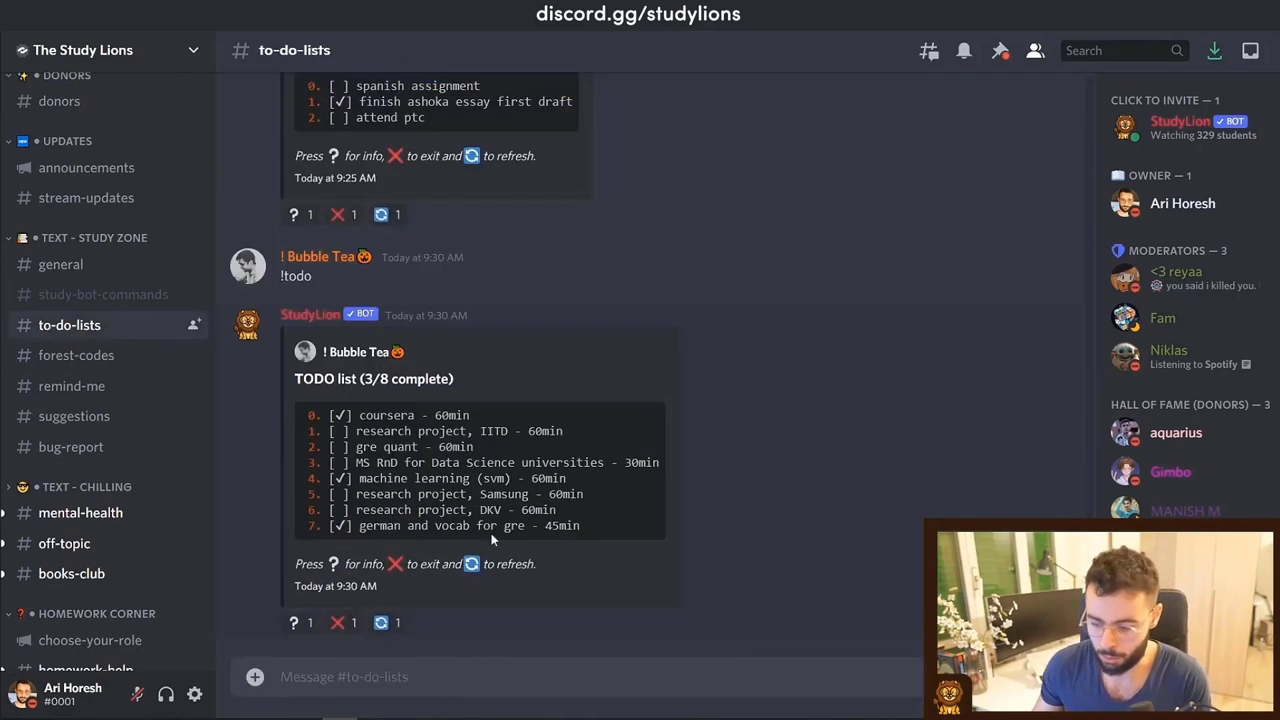
type("odo")
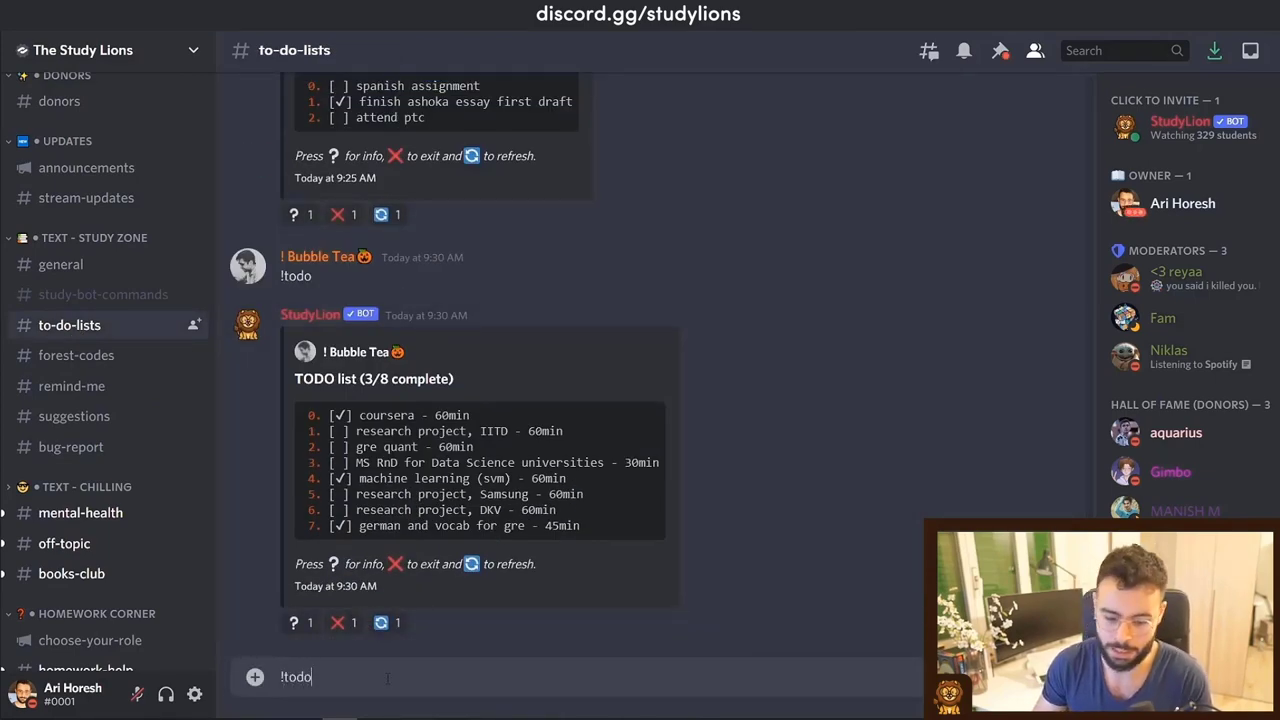
key("Return")
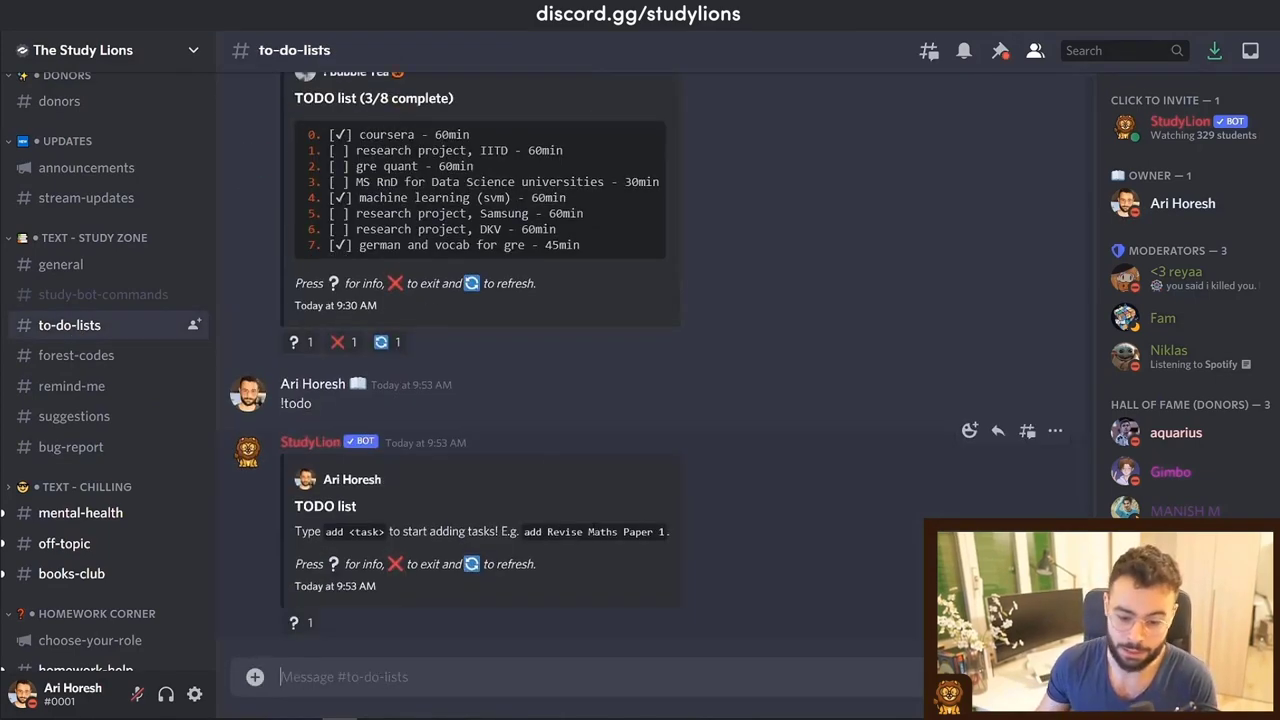
type("ad")
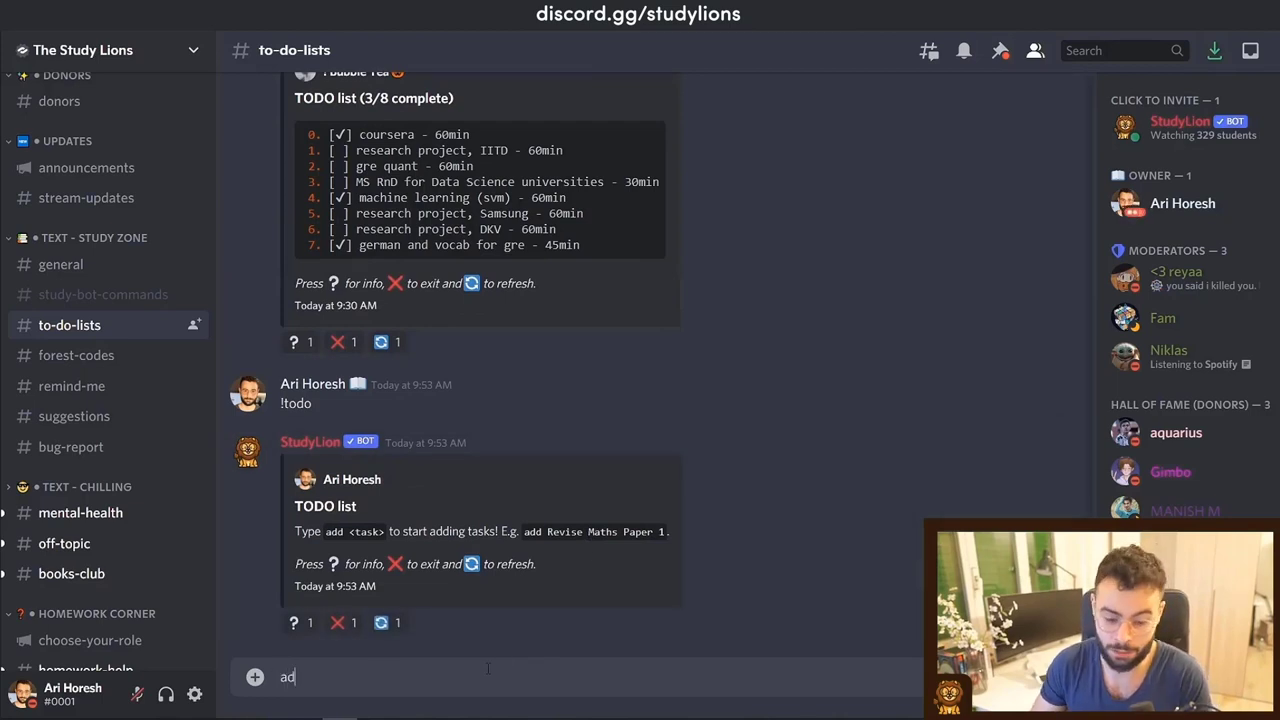
type("d Edit this video")
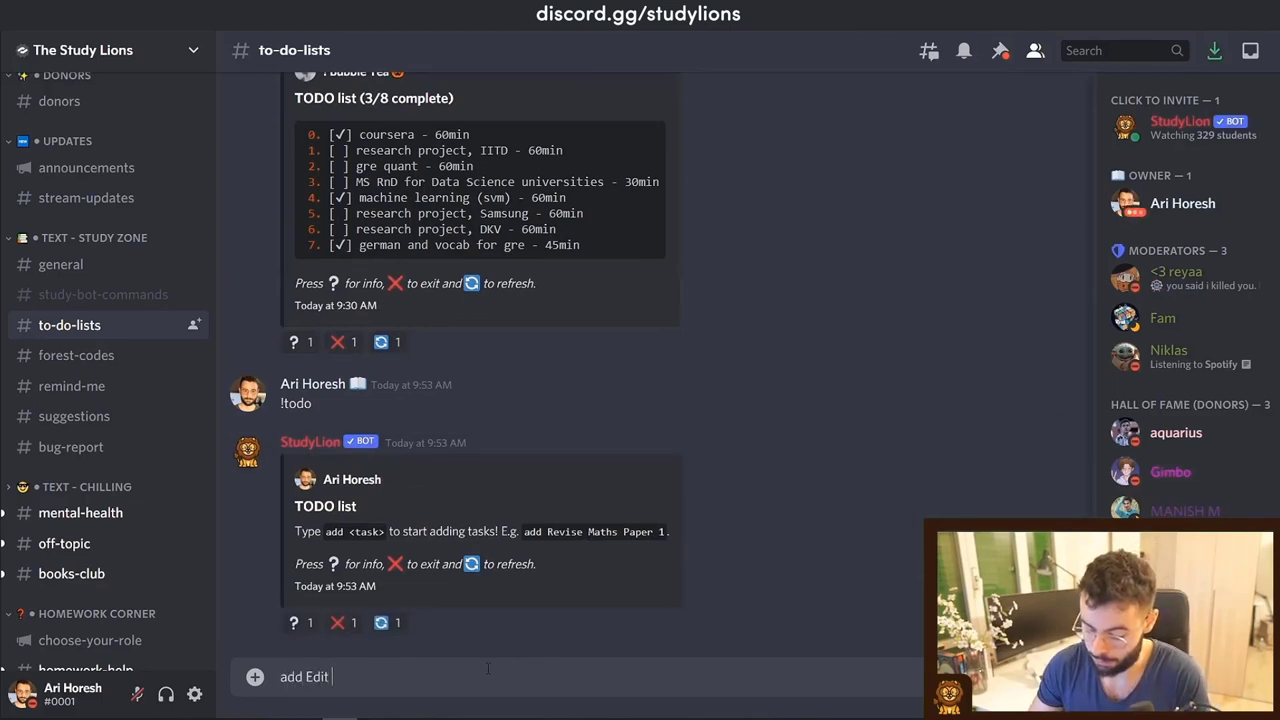
key("Return")
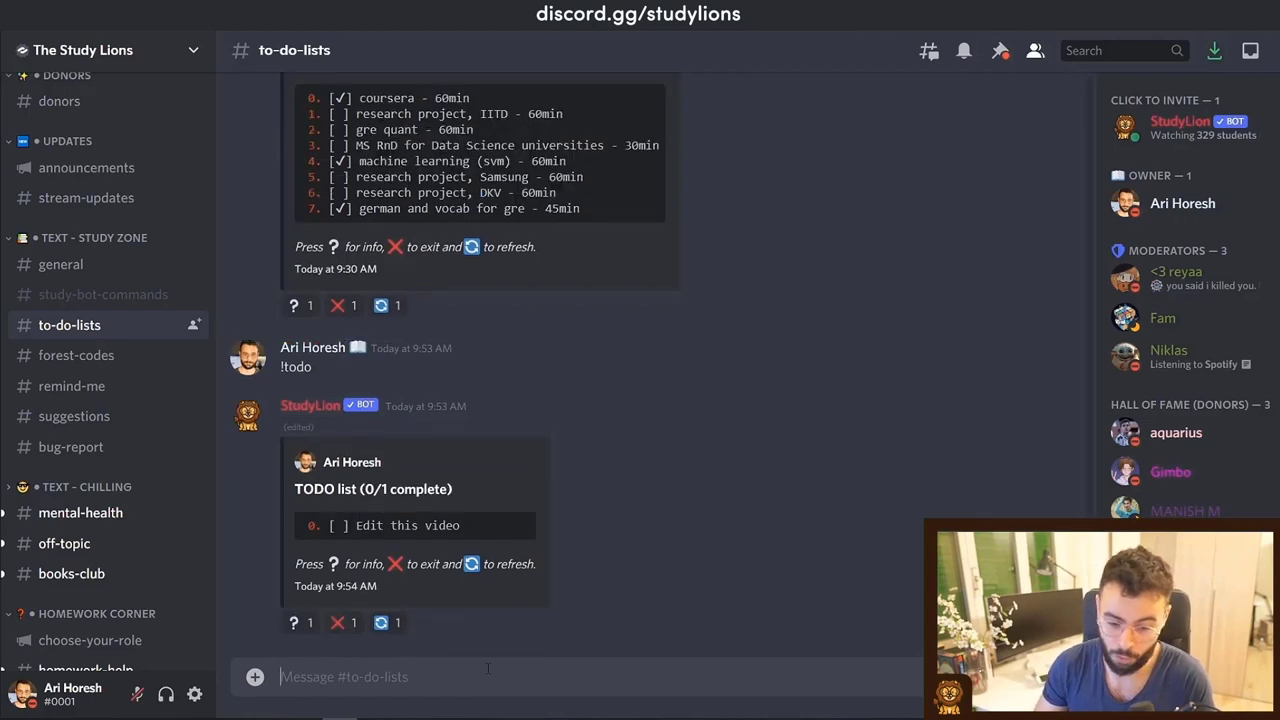
type("add Show")
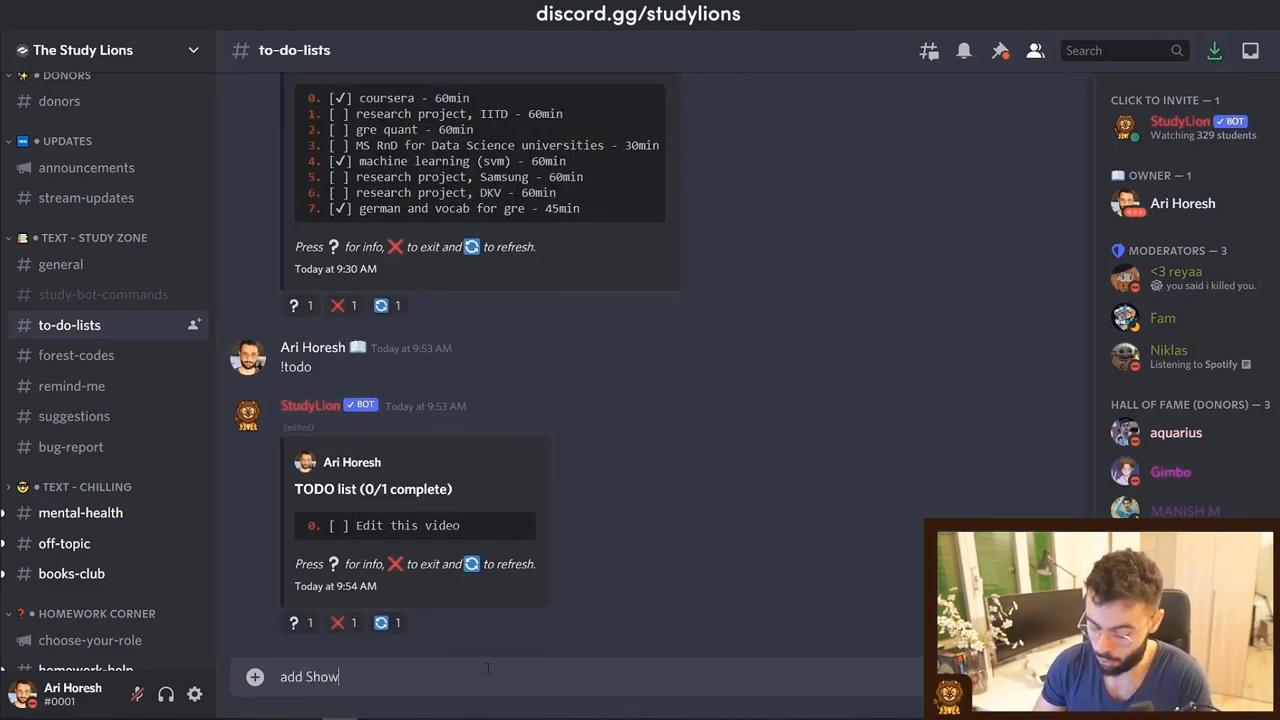
type(" K")
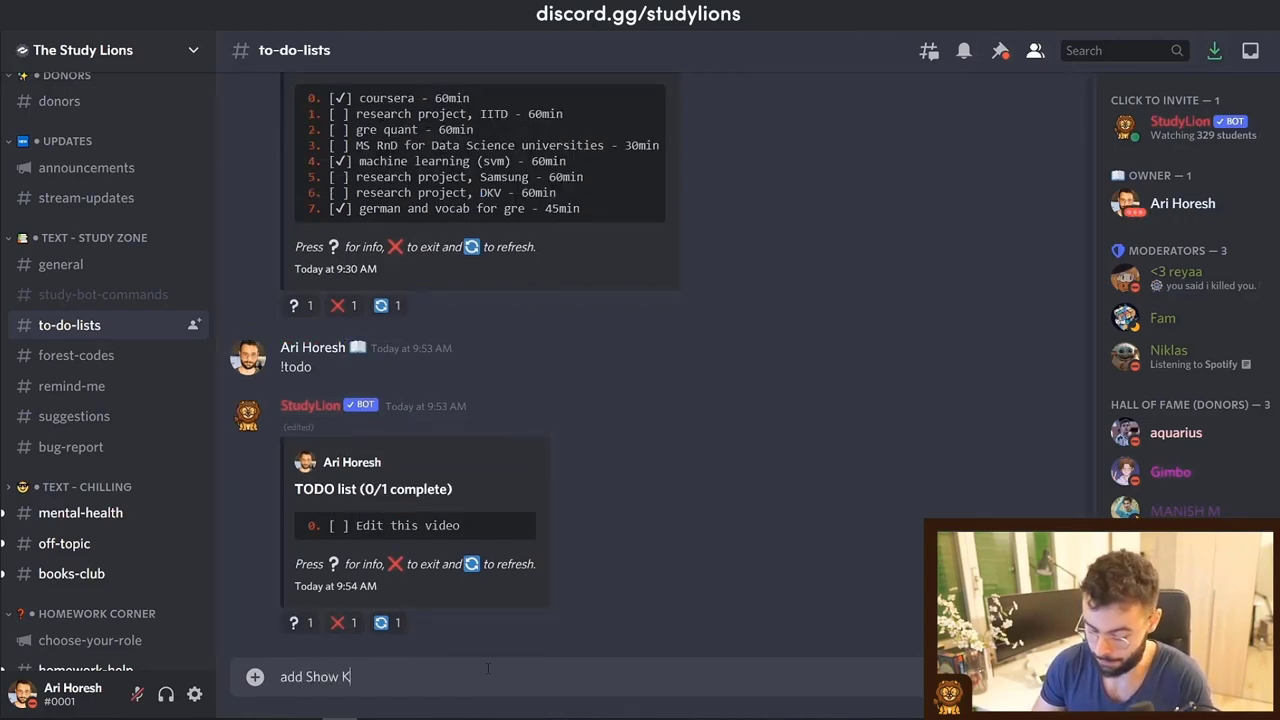
type("ate the thumbnail")
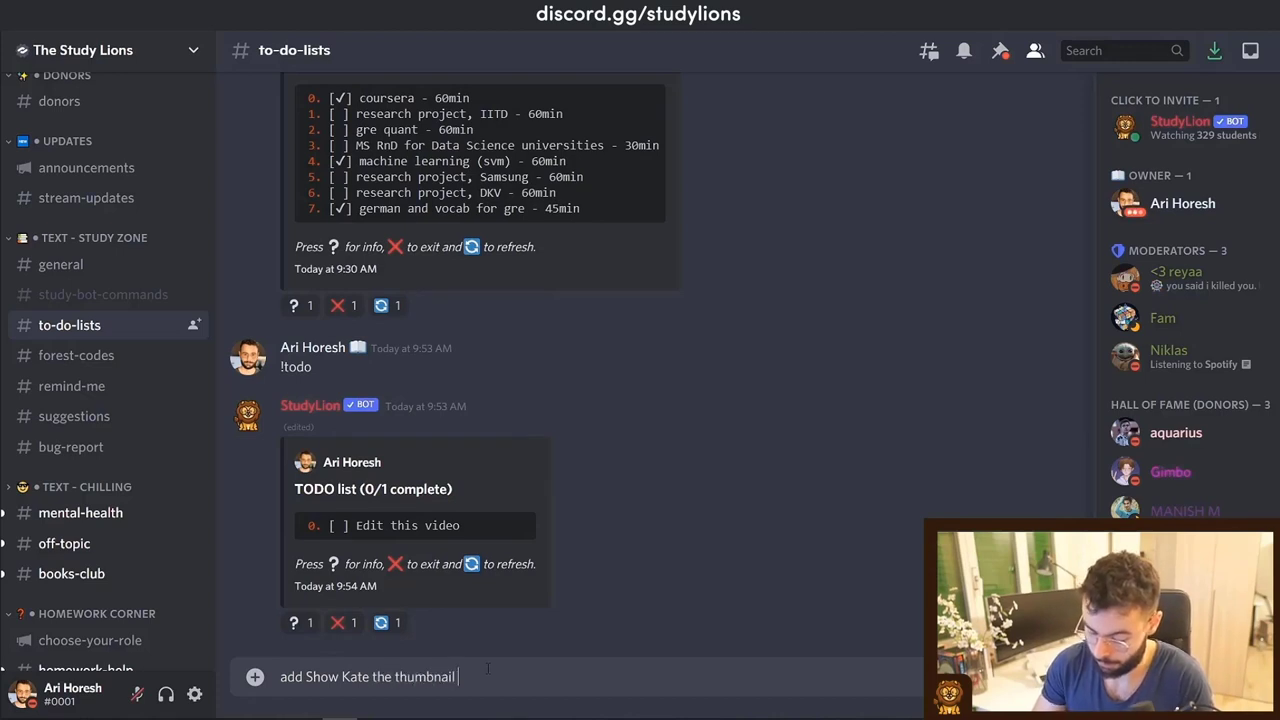
key("Return")
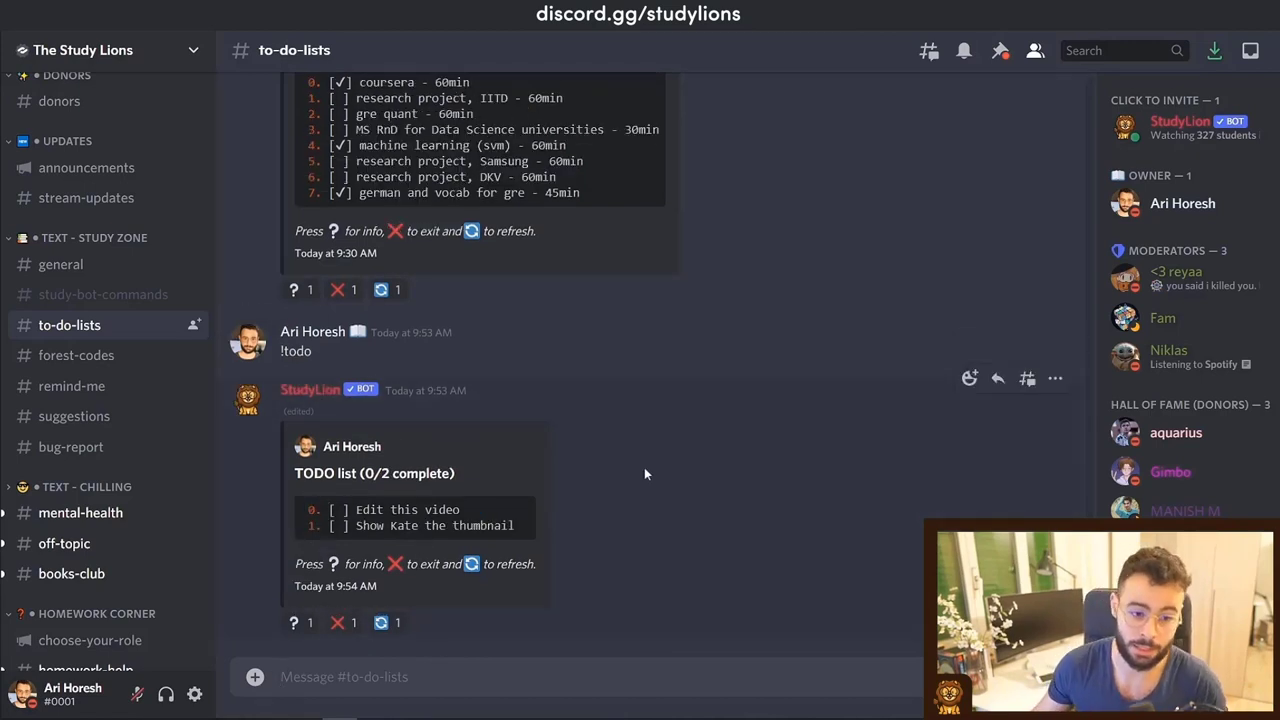
Step: Mark both tasks complete and resend !todo to show the refreshed list
scroll(490, 390, "up", 3)
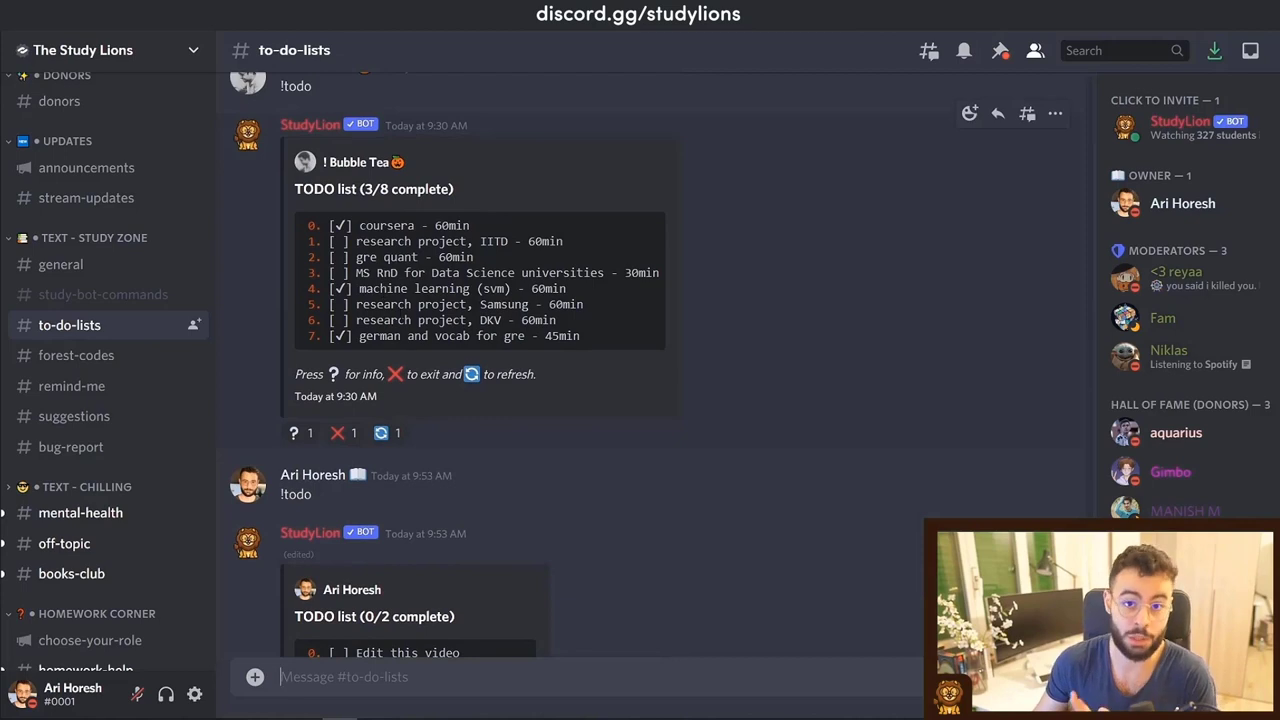
scroll(422, 293, "up", 3)
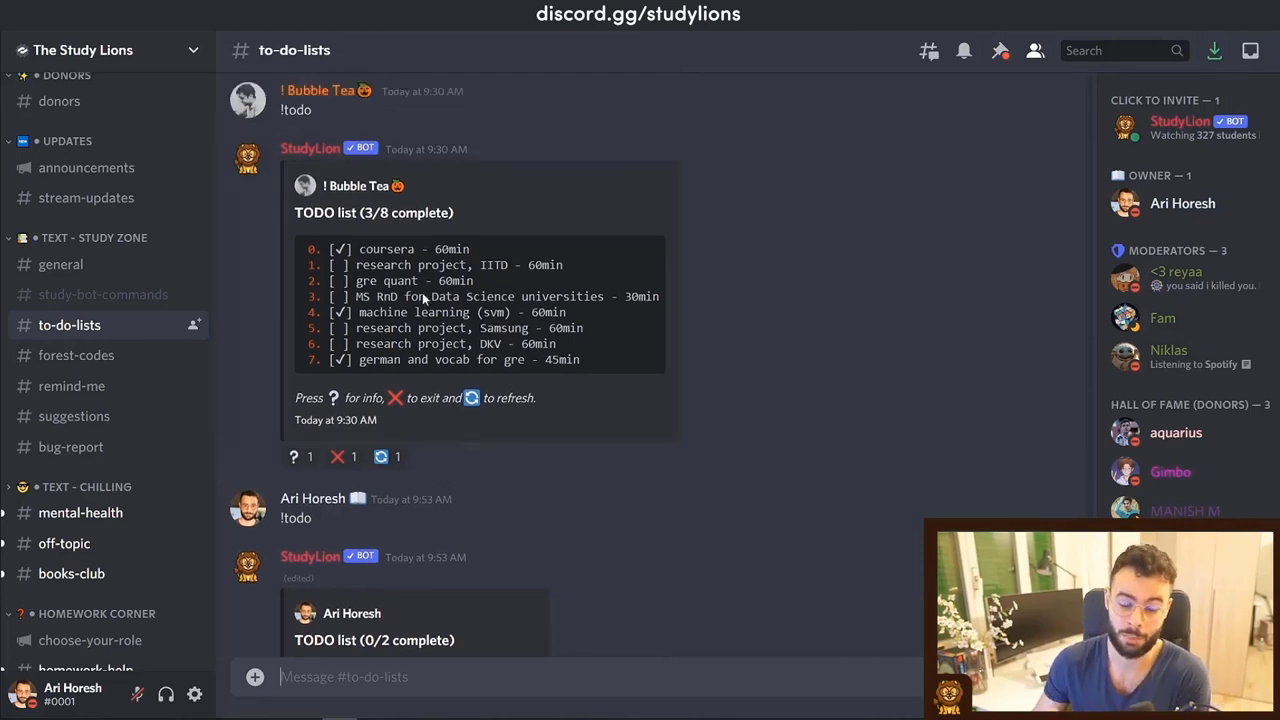
scroll(422, 293, "down", 6)
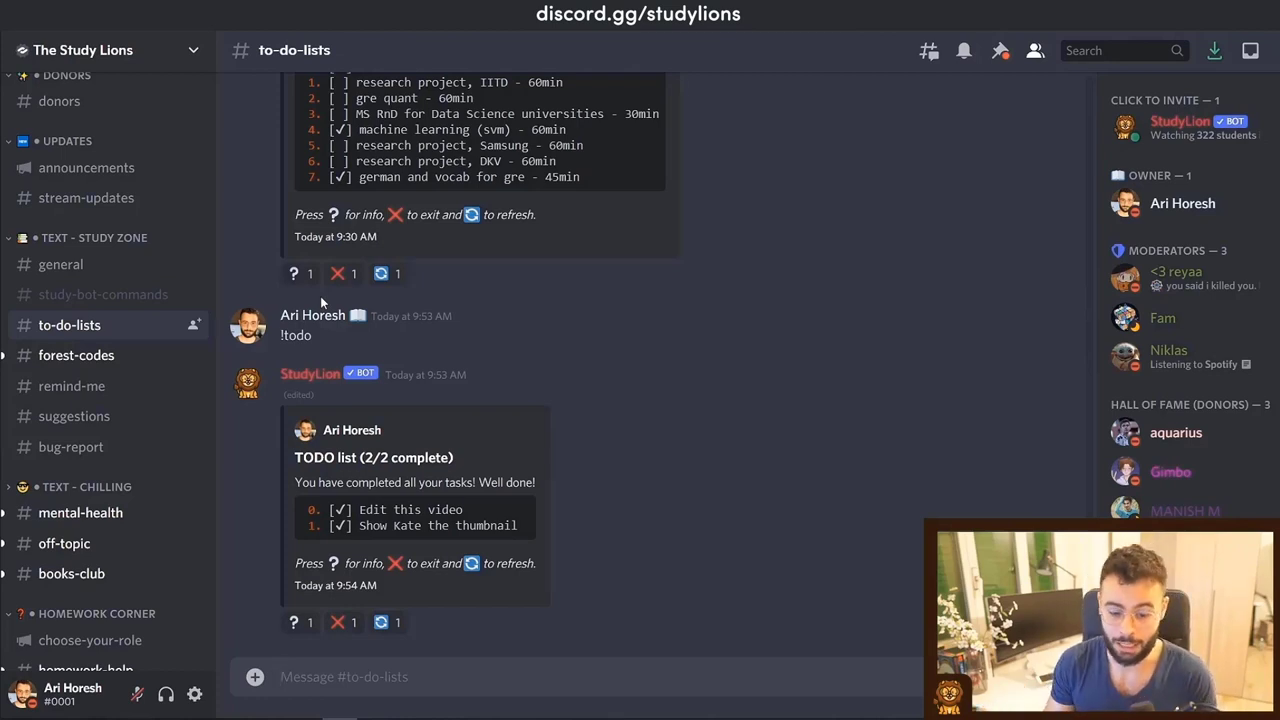
type("!todo")
key("Return")
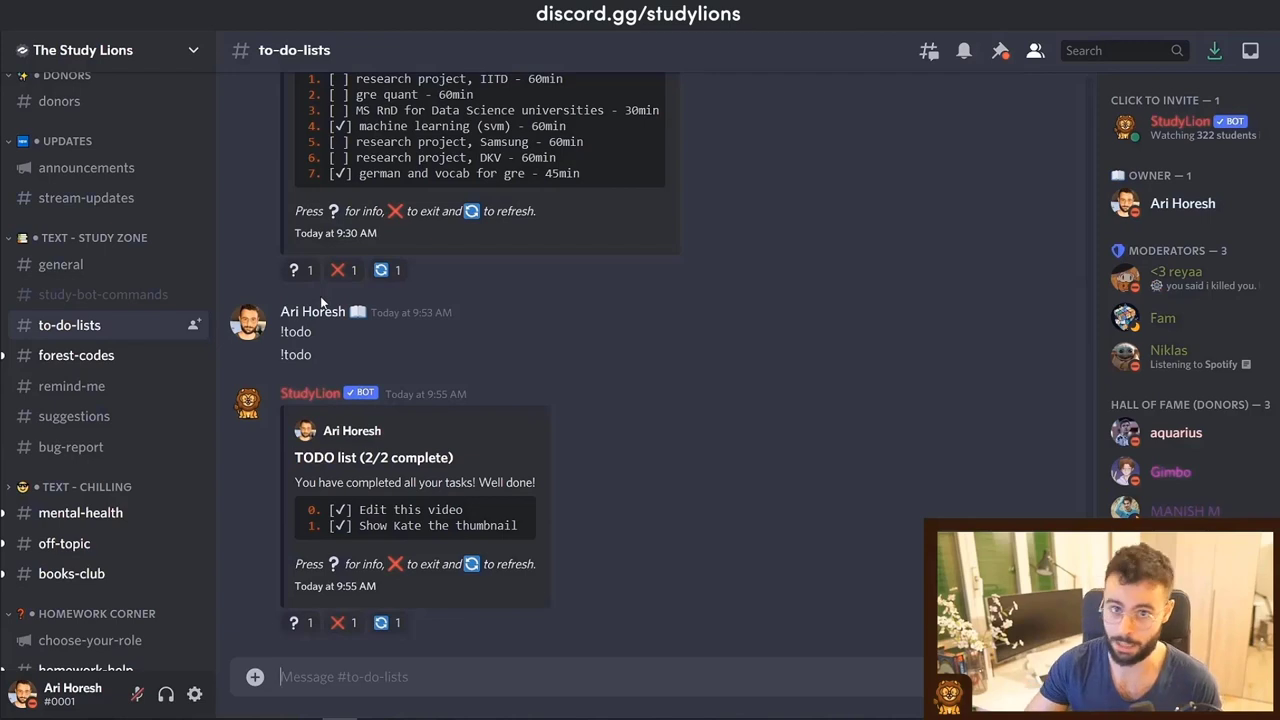
left_click(72, 388)
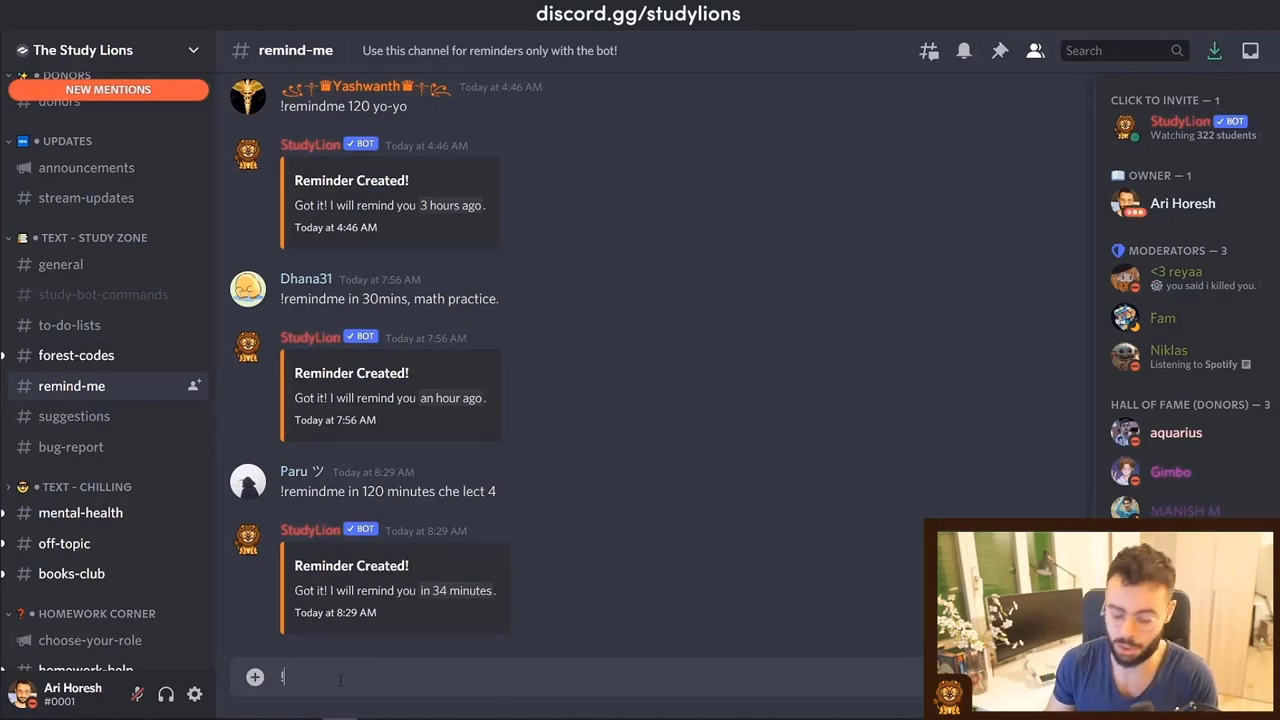
Step: Send '!remindme to go to buy food every 8 hours' to StudyLion in #remind-me
type("!remindme ")
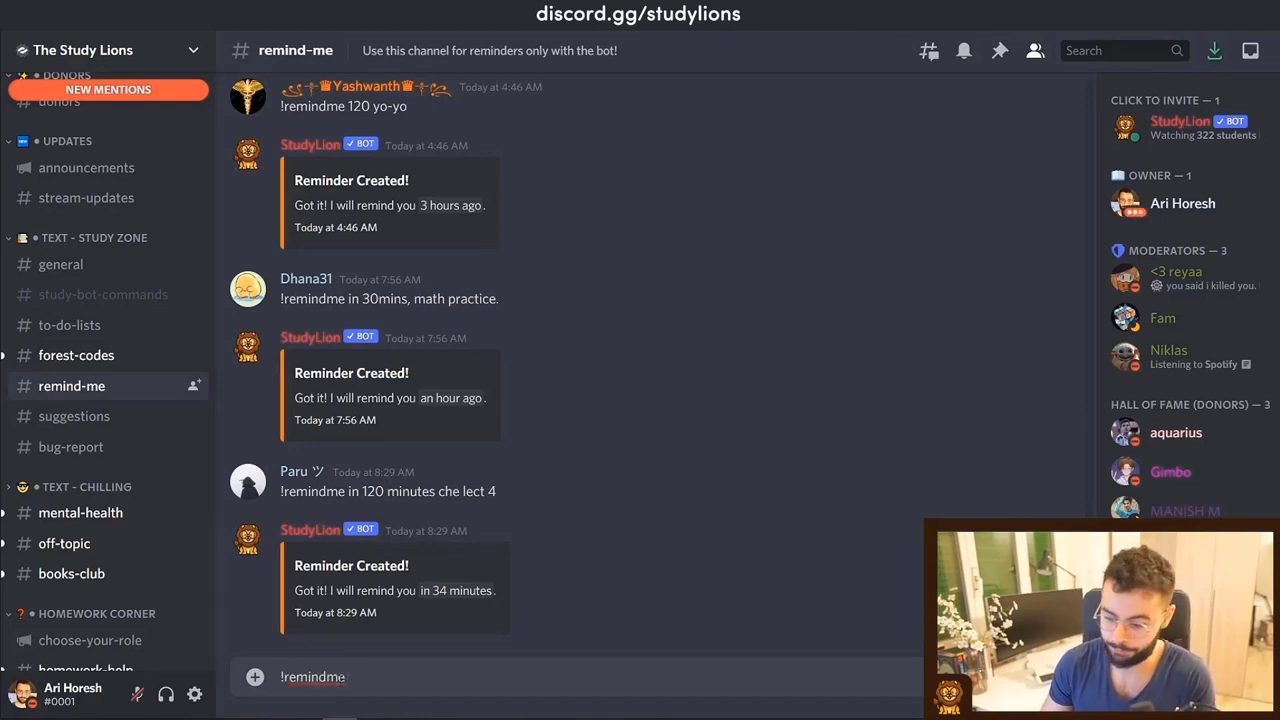
type("to")
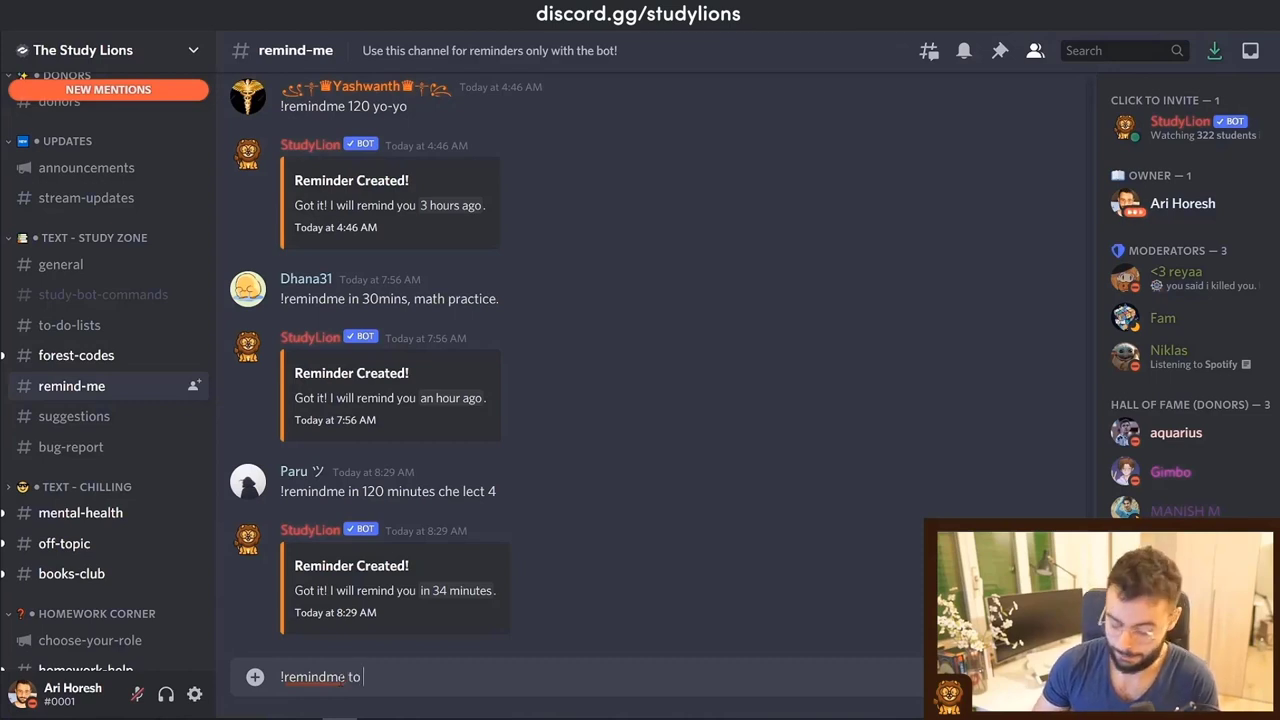
type(" go to ")
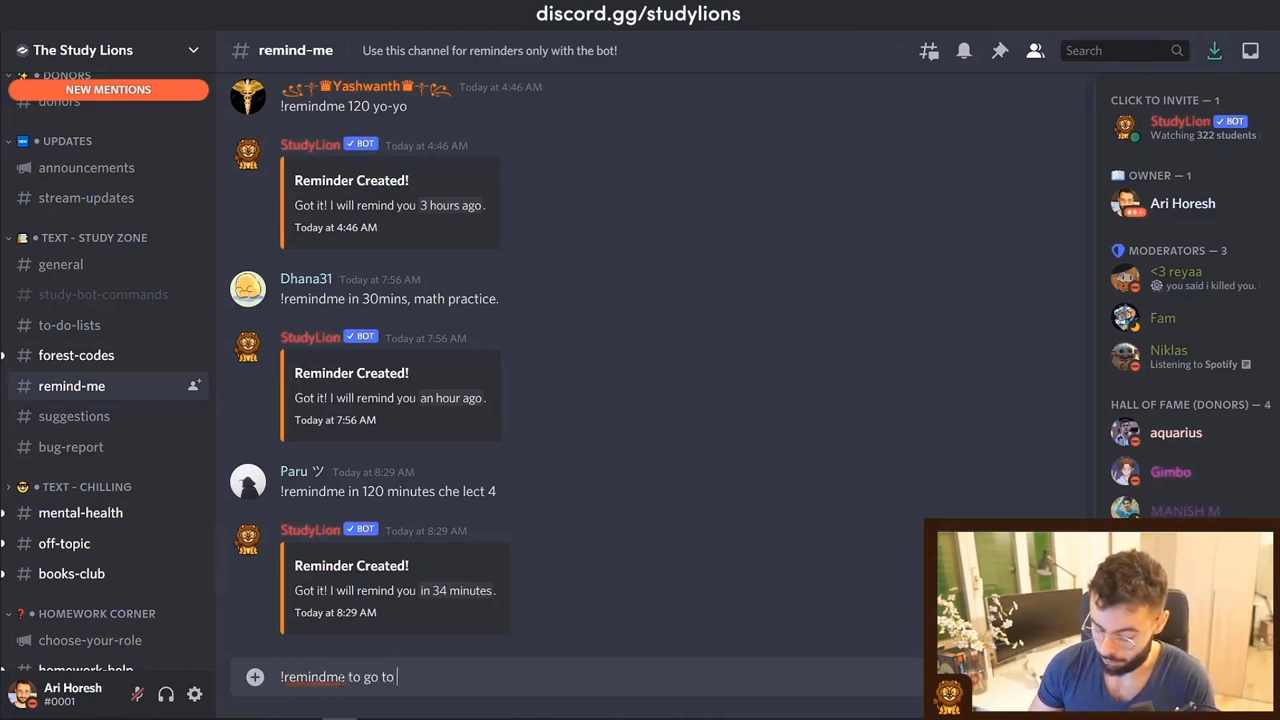
type("buy food ")
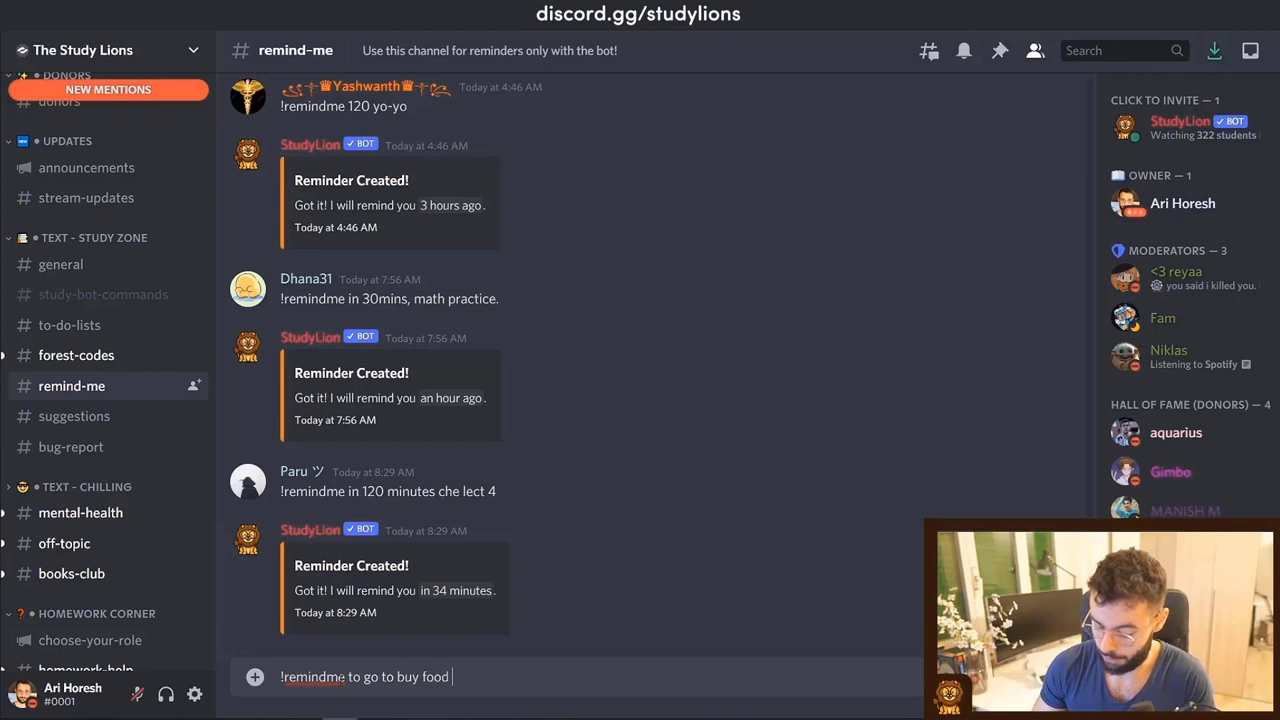
type("every ")
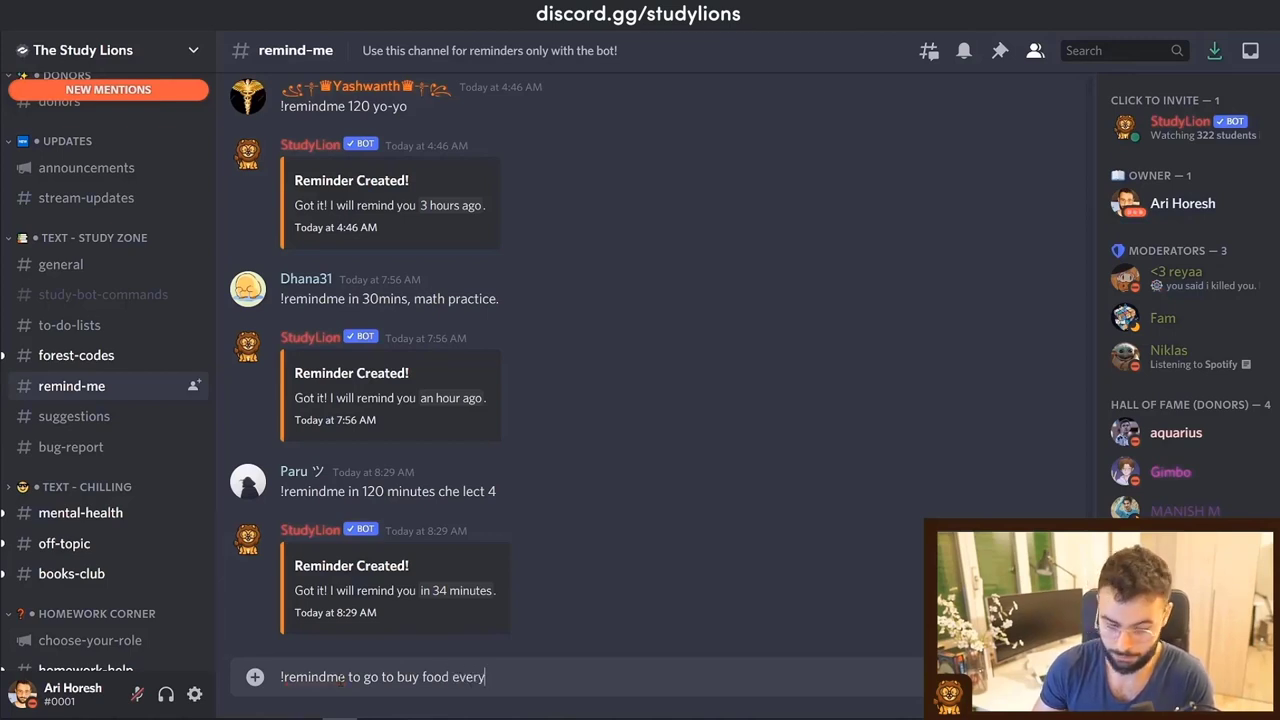
type("8 hours")
key("Return")
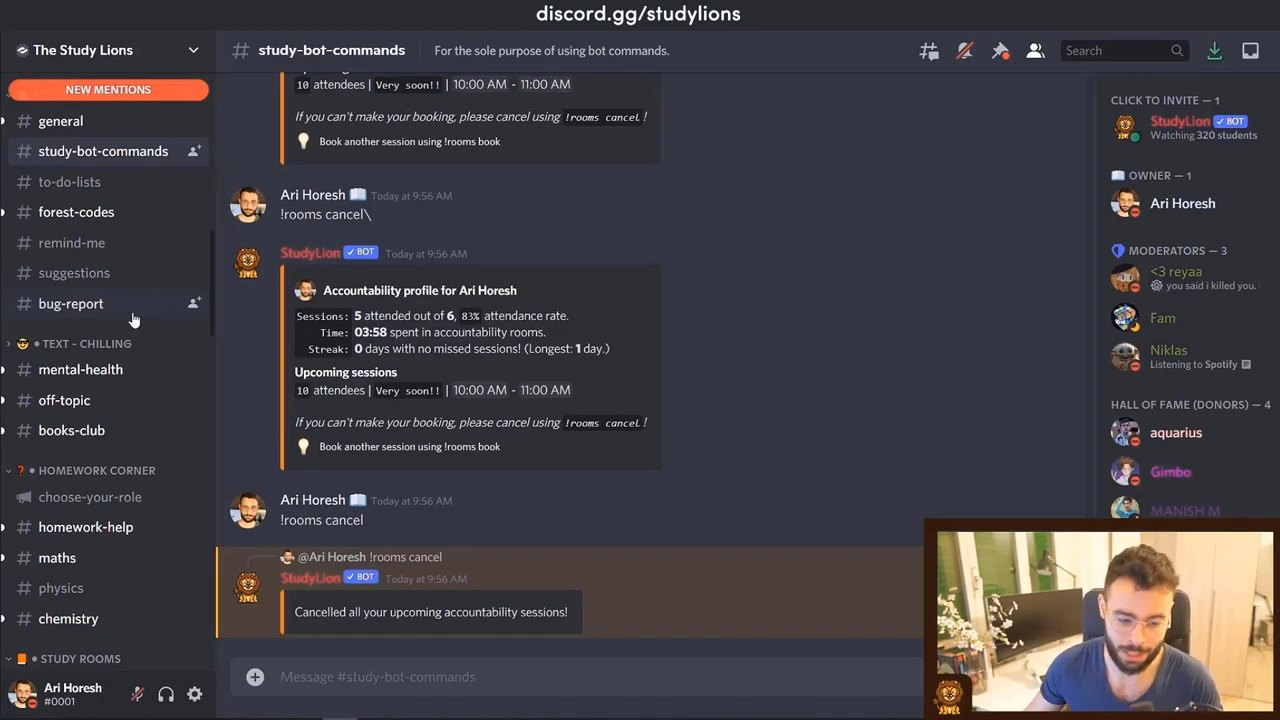
Step: Scroll #study-bot-commands to check StudyLion's confirmation that all upcoming sessions are cancelled
scroll(147, 319, "down", 5)
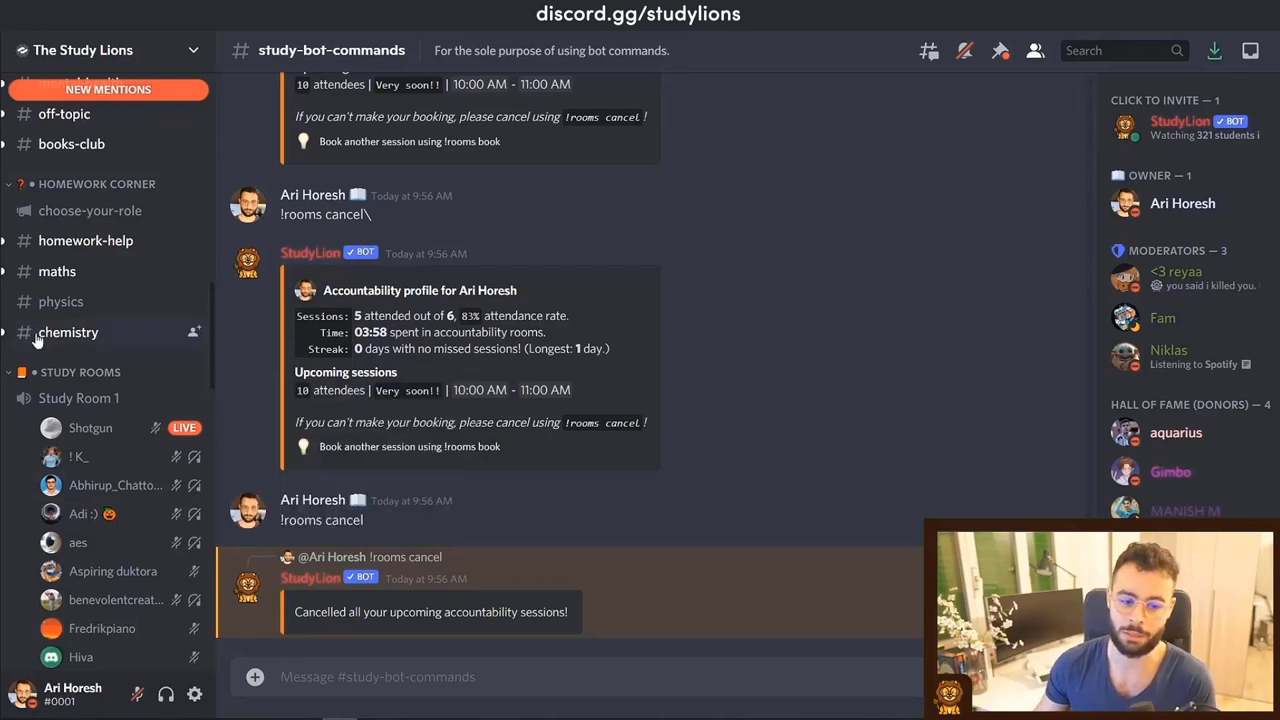
scroll(50, 332, "up", 5)
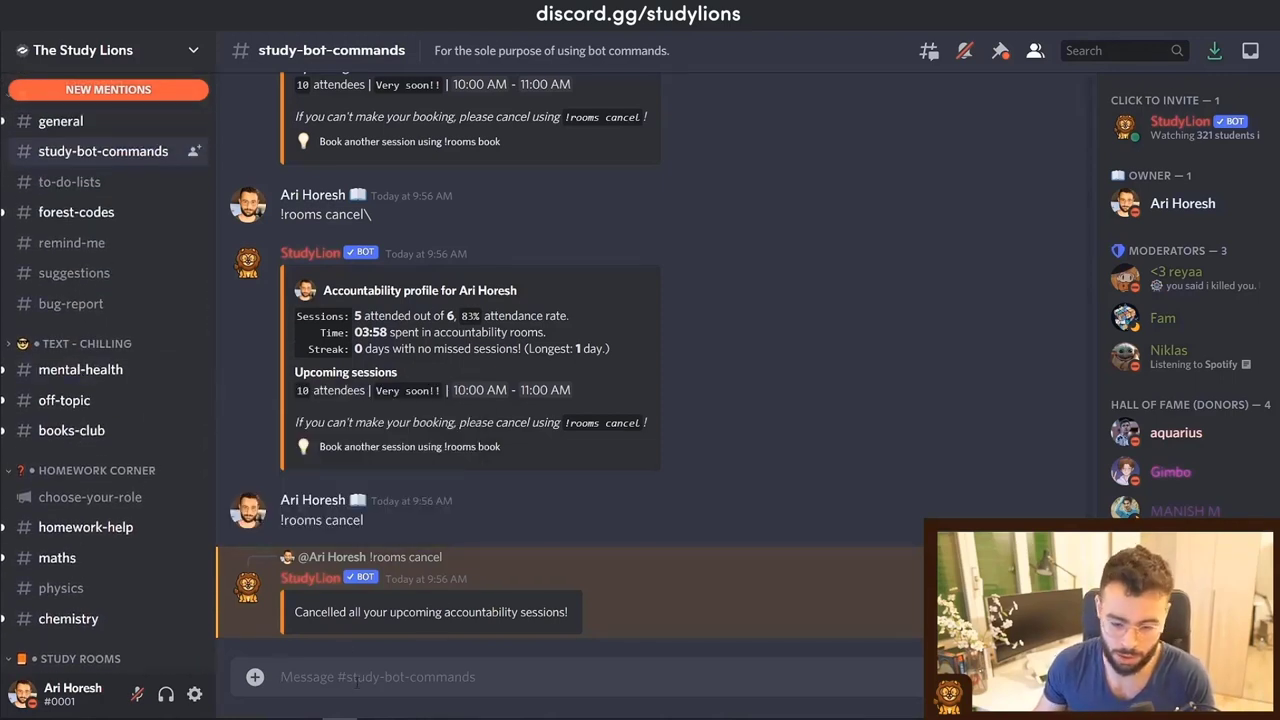
type("!stats")
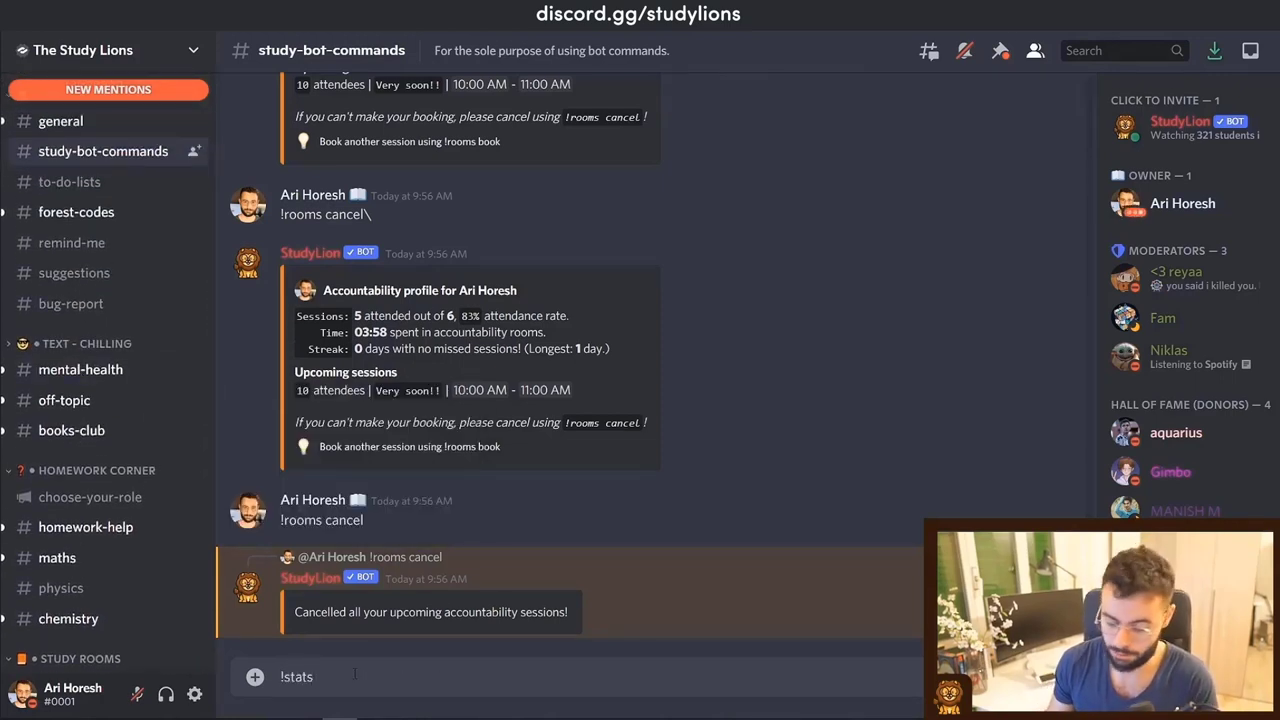
key("Return")
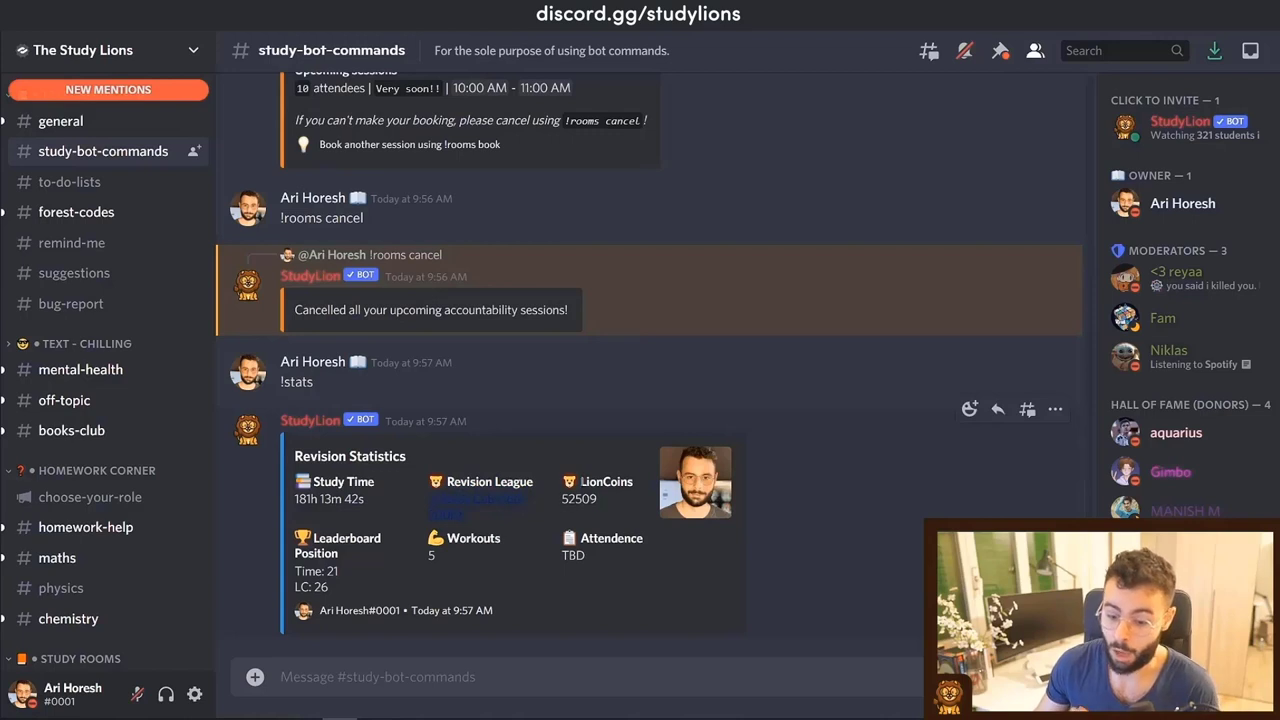
left_click_drag(436, 556, 363, 577)
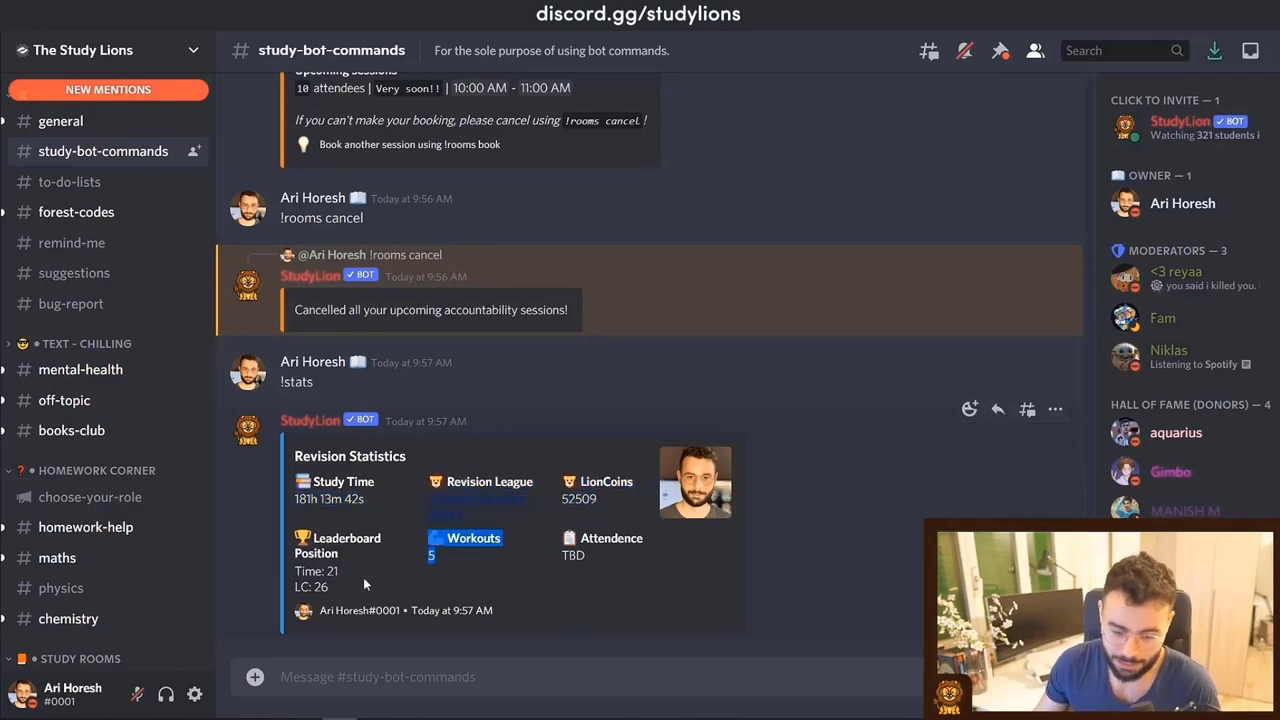
left_click(373, 571)
left_click_drag(446, 558, 434, 540)
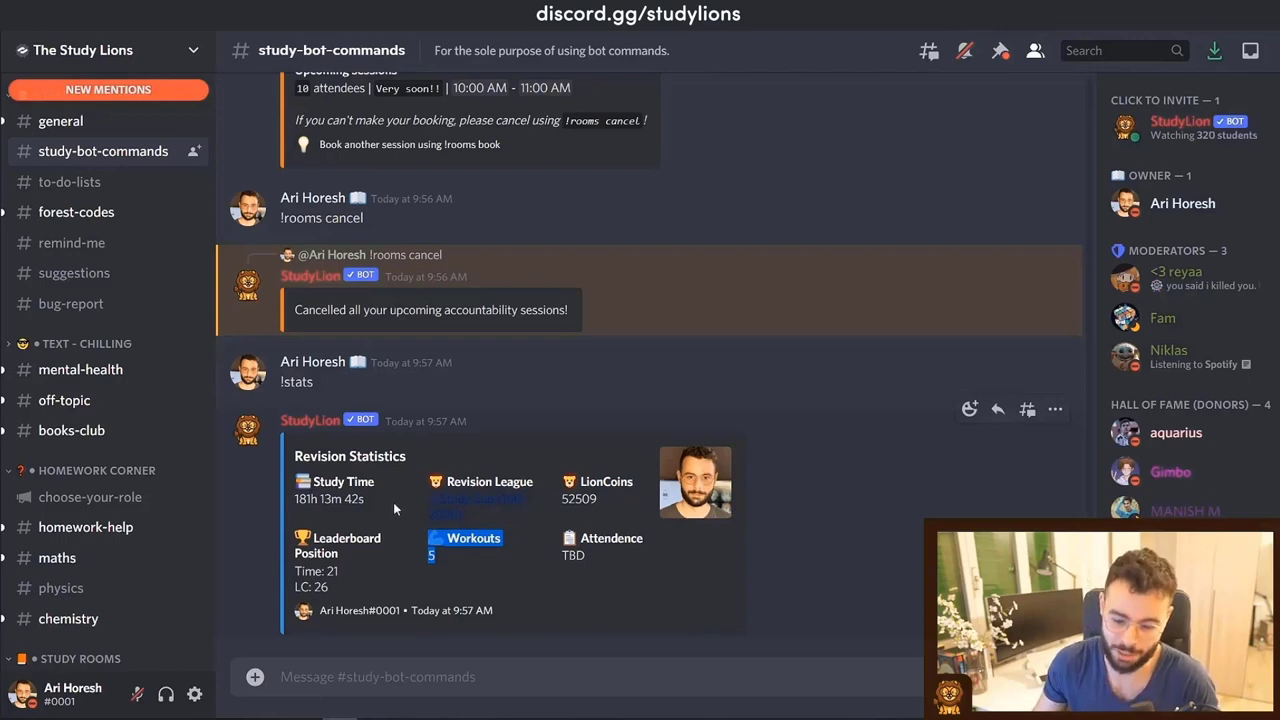
left_click(388, 676)
Step: Send !top and highlight your total study time and a member's hours on the leaderboard
type("!top")
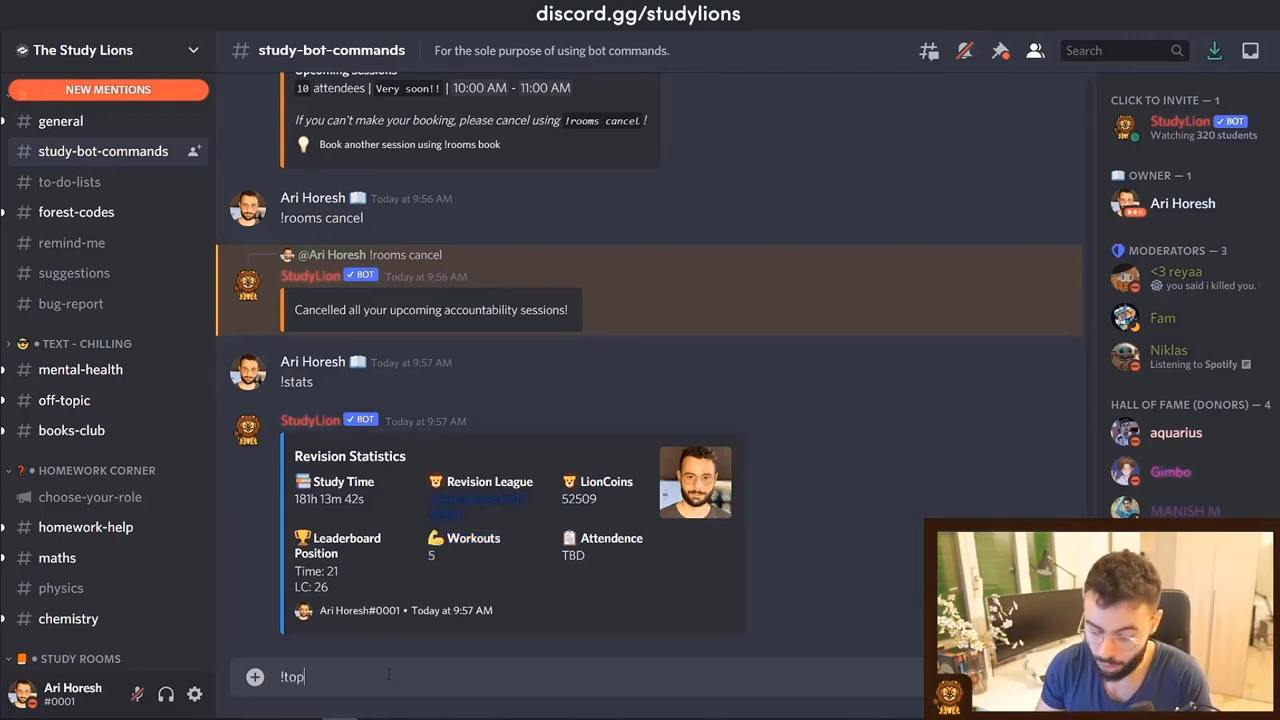
key("Return")
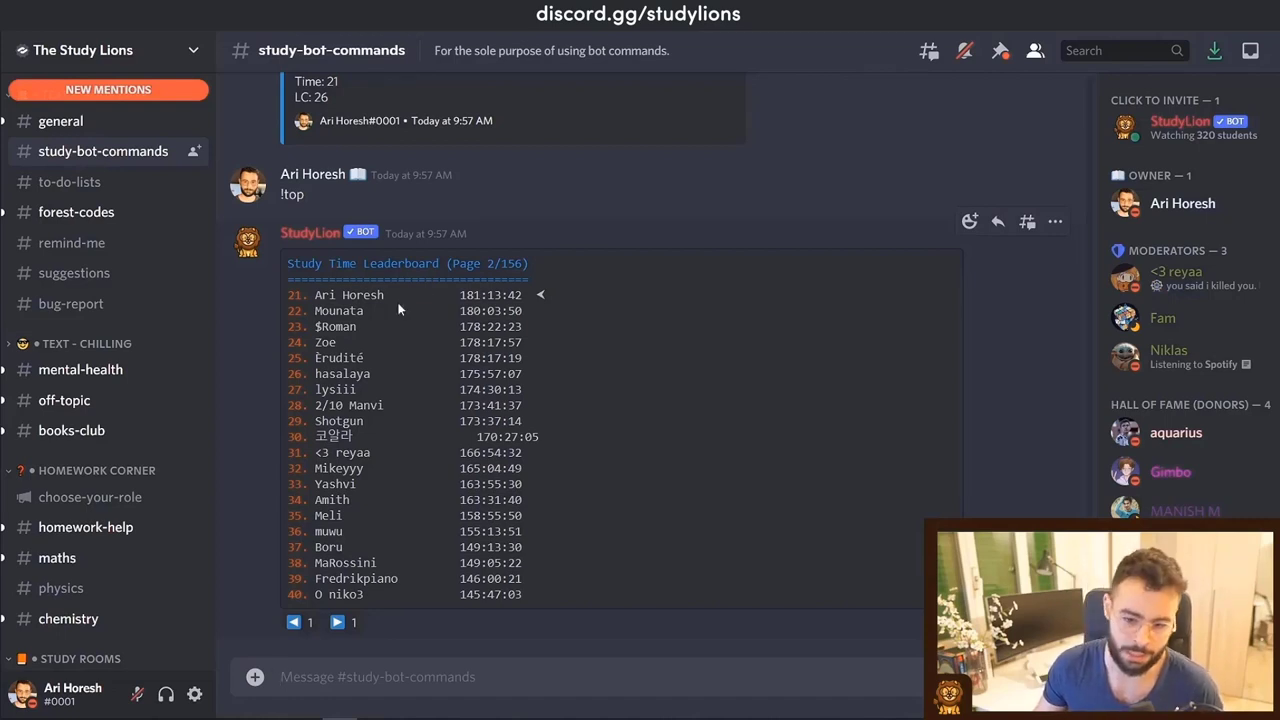
left_click_drag(458, 295, 518, 295)
left_click(521, 308)
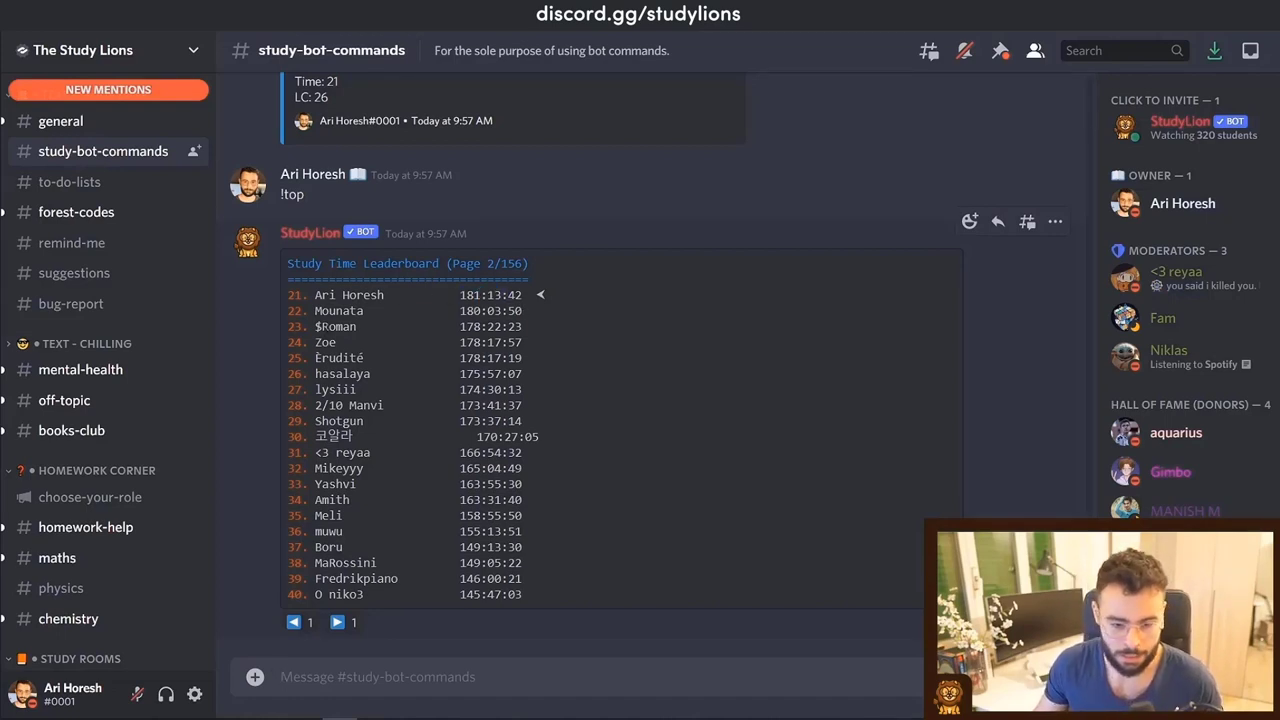
double_click(336, 326)
left_click(444, 341)
double_click(466, 326)
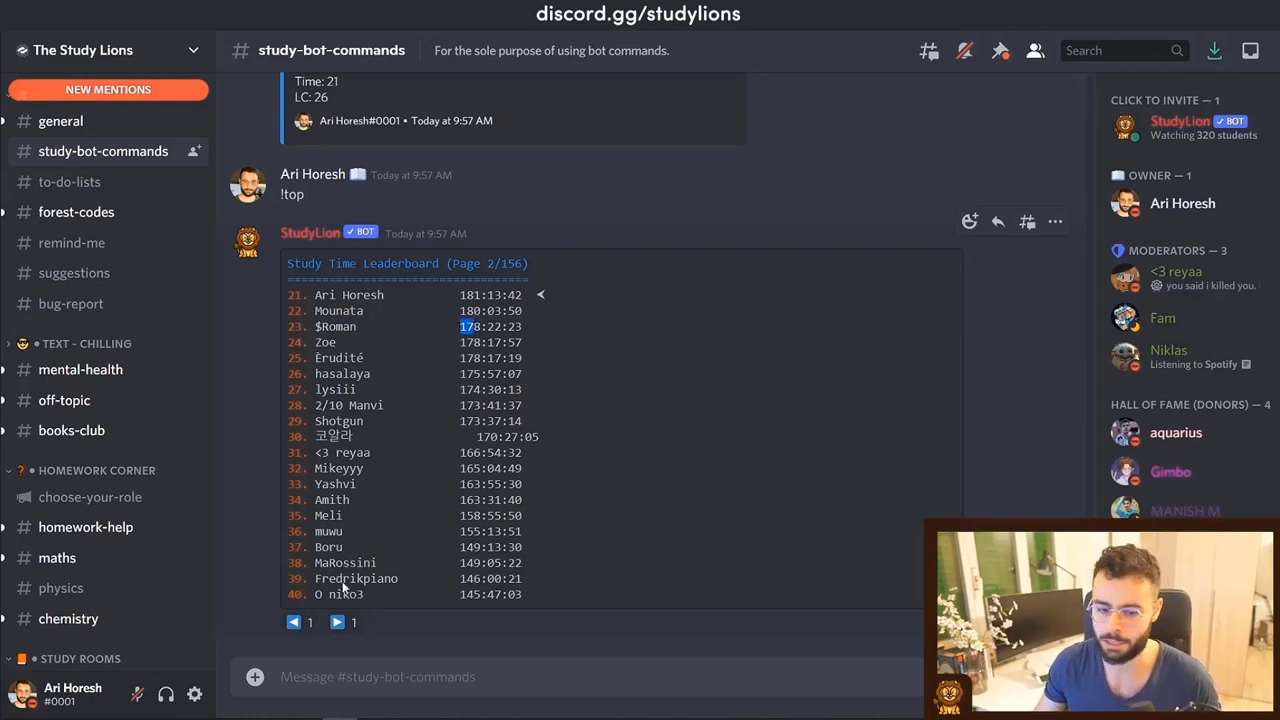
Step: Go back to leaderboard page 1/156 and highlight the first- and second-place members
left_click(294, 622)
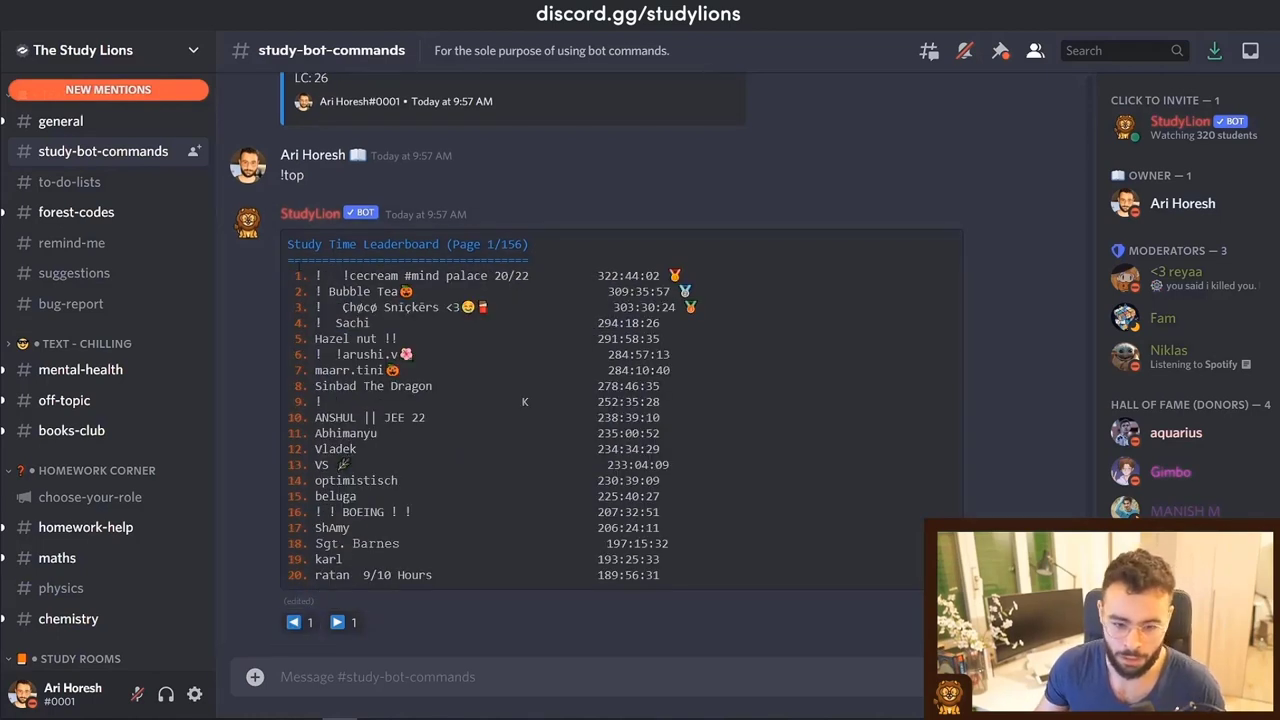
left_click_drag(310, 276, 542, 276)
left_click(566, 290)
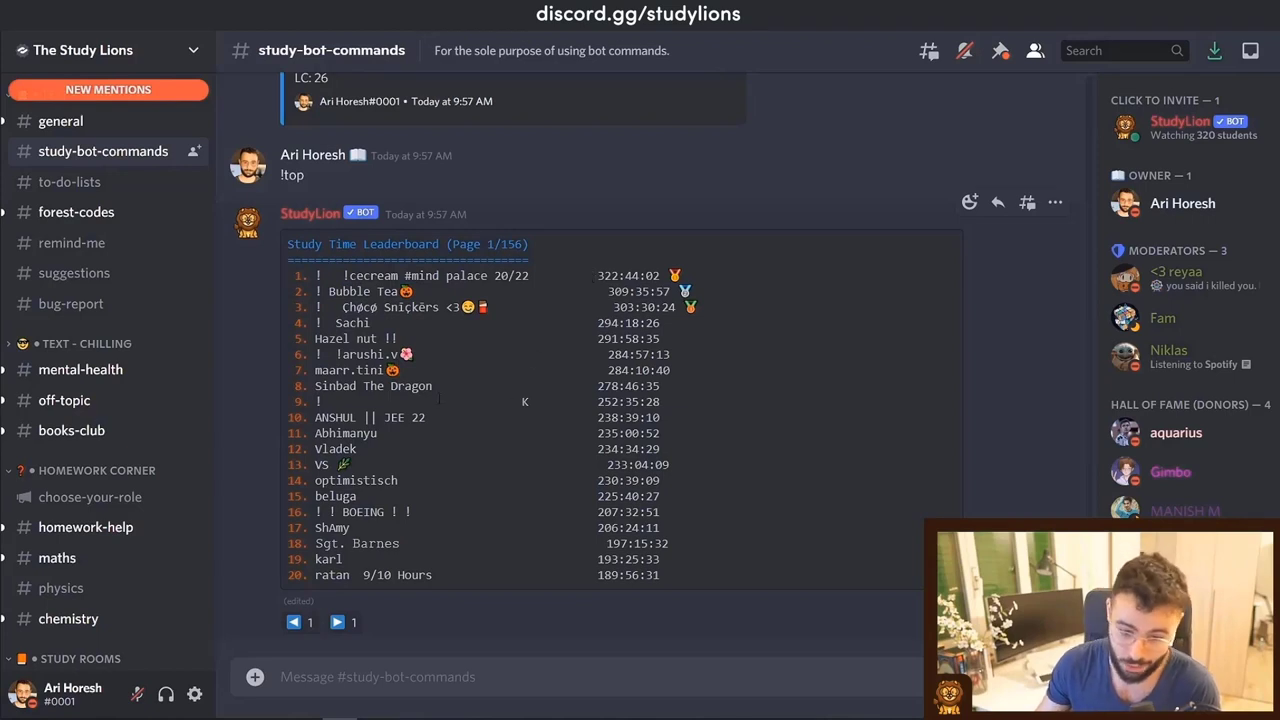
double_click(349, 291)
left_click(349, 291)
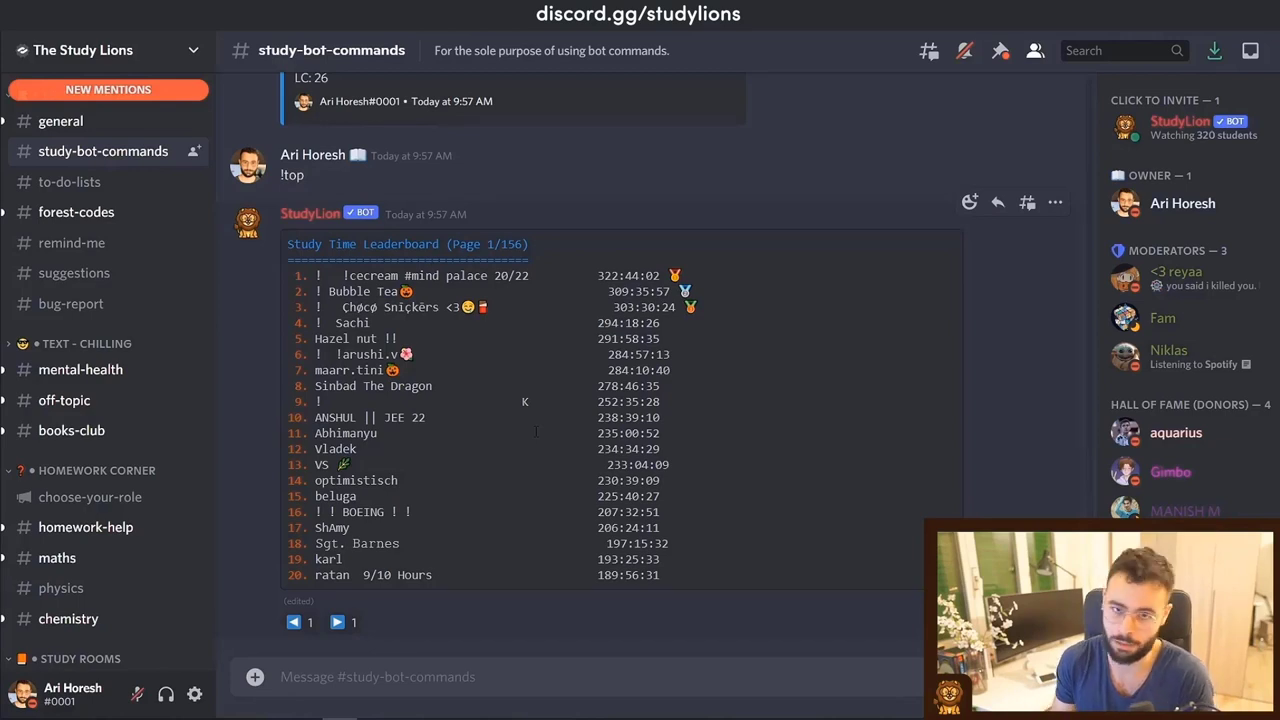
scroll(124, 330, "down", 8)
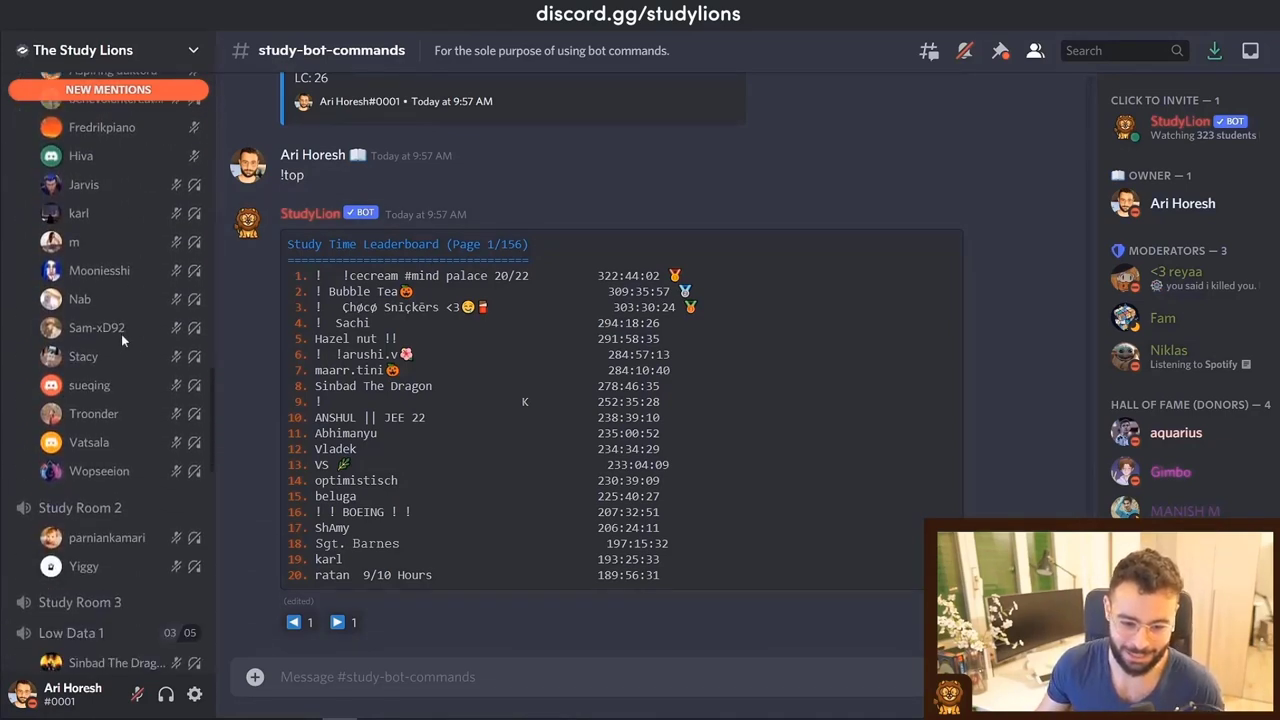
scroll(120, 332, "down", 6)
mouse_move(100, 360)
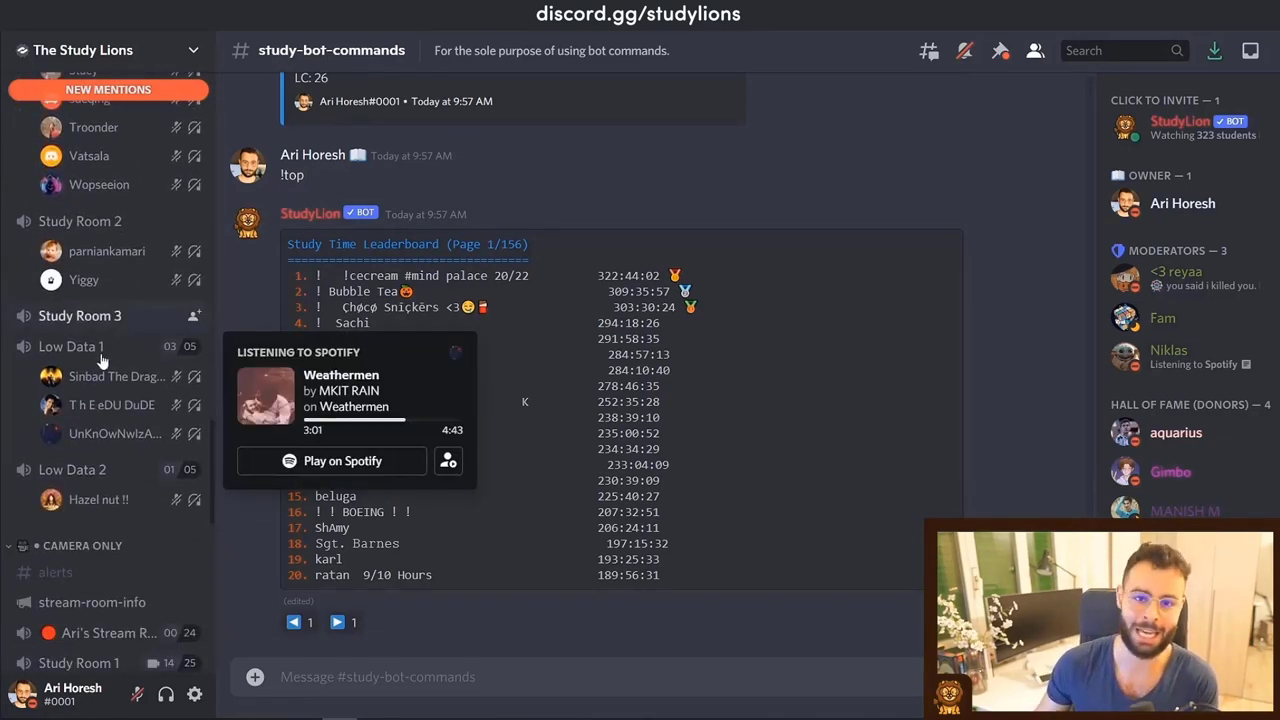
scroll(125, 306, "down", 10)
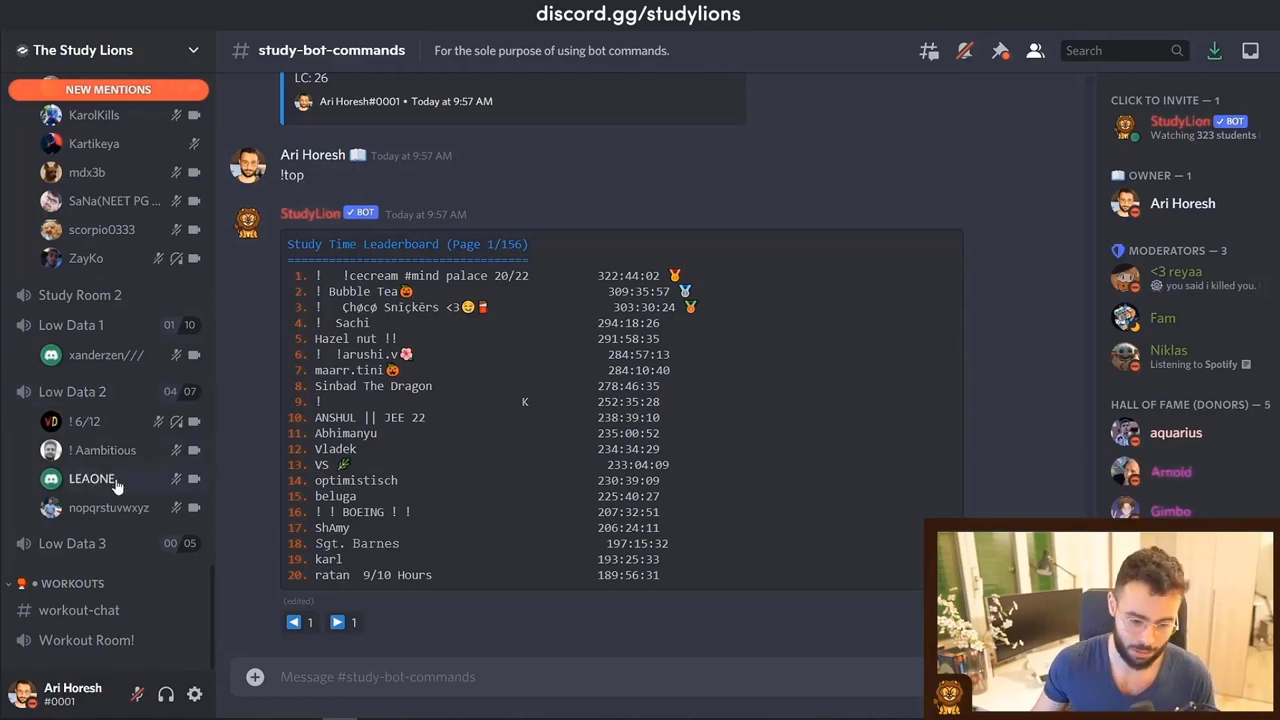
scroll(120, 475, "up", 3)
scroll(120, 476, "up", 15)
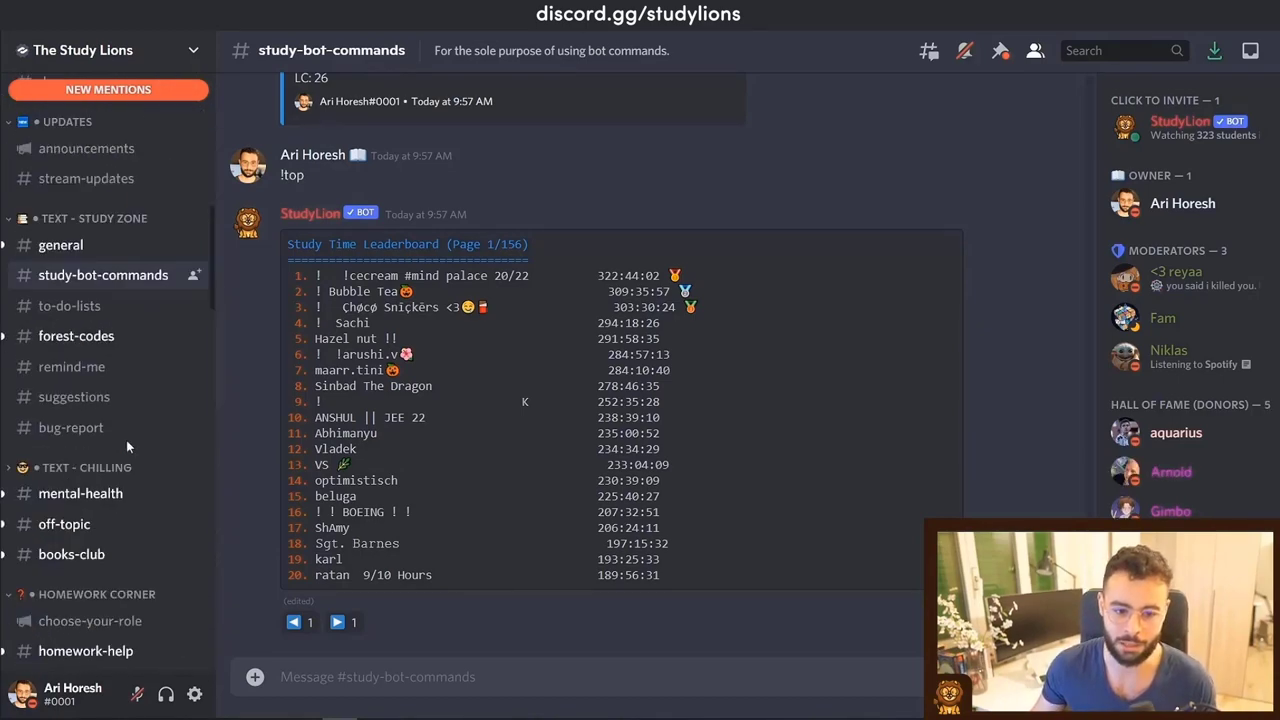
scroll(135, 415, "down", 2)
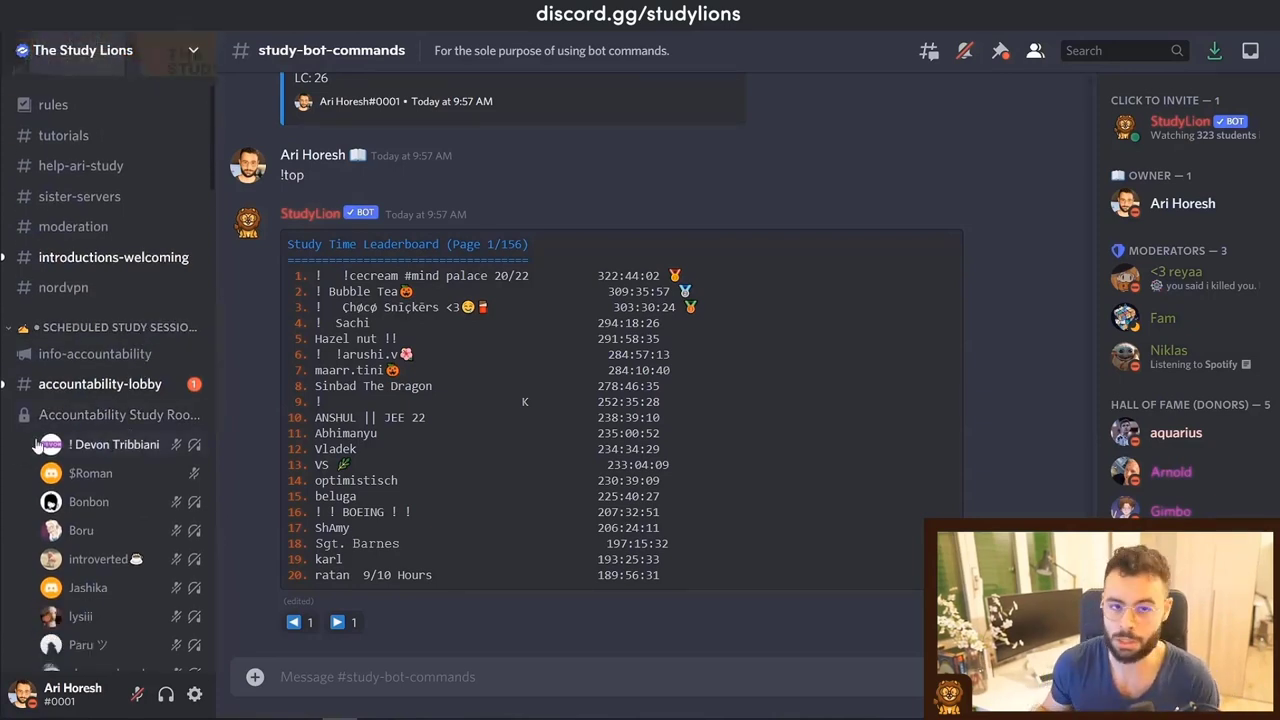
scroll(60, 420, "down", 6)
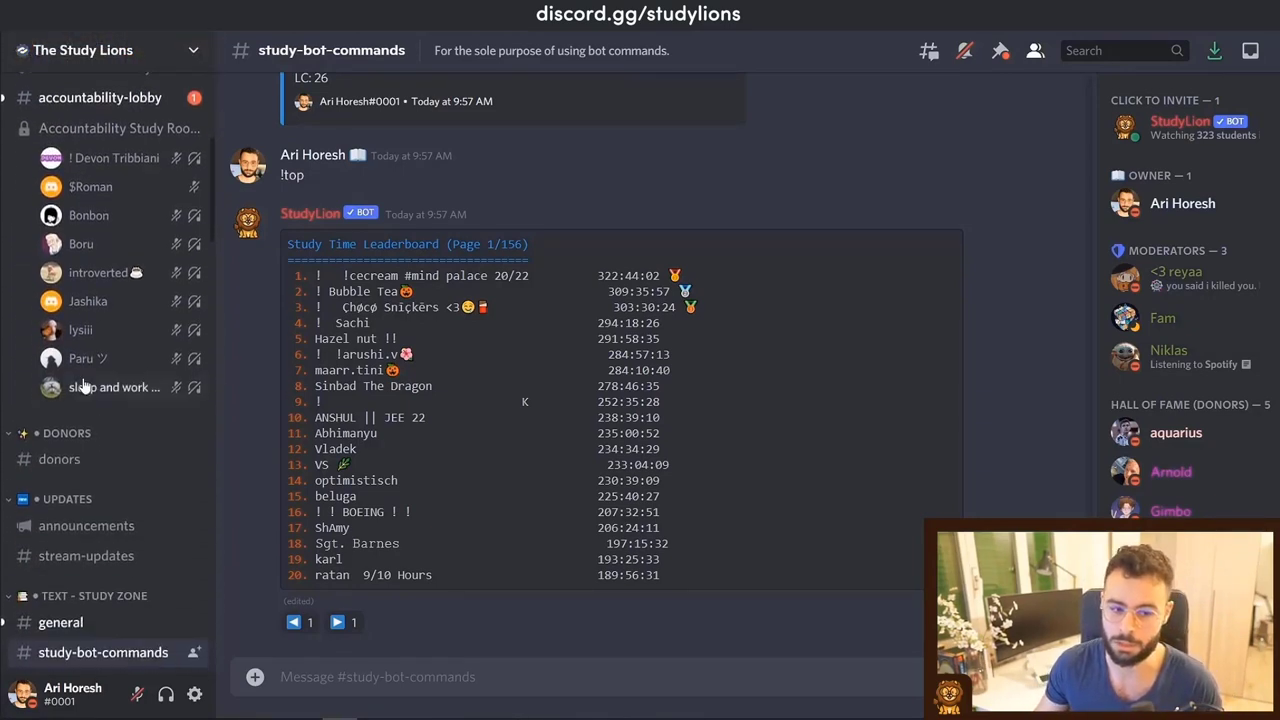
scroll(84, 387, "up", 2)
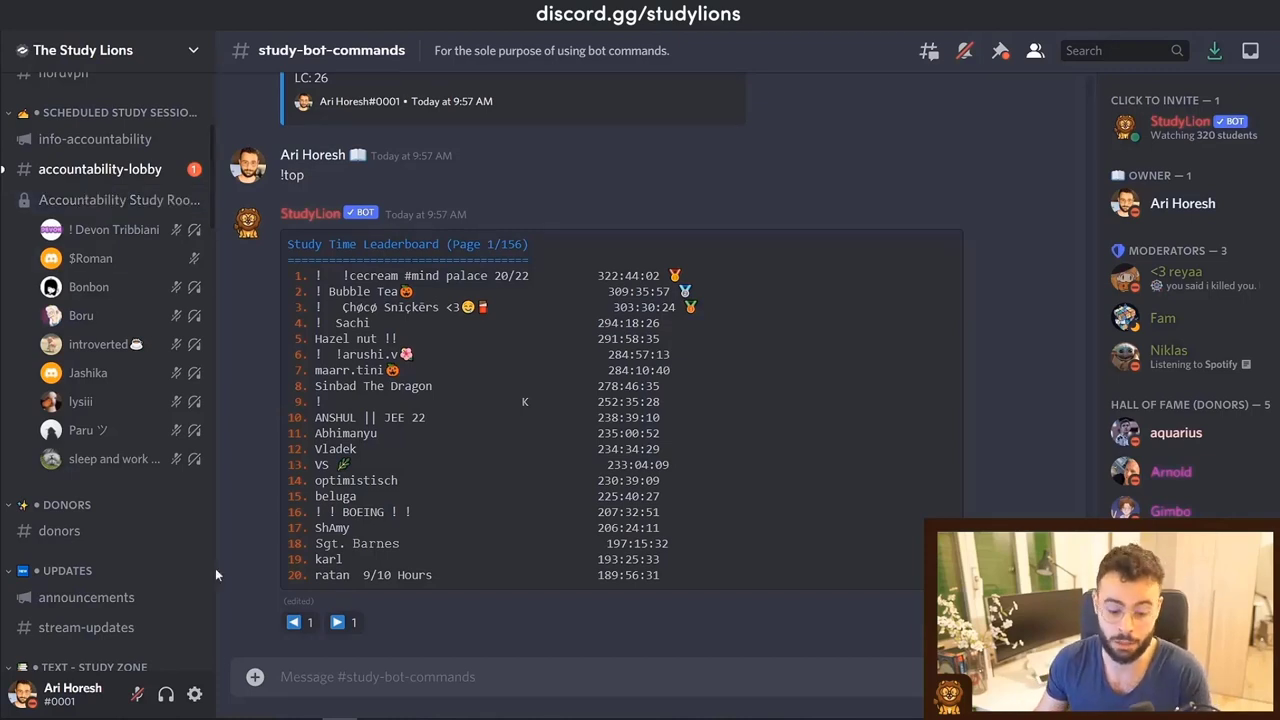
Step: Send !help for StudyLion's command list, then switch to #accountability-lobby
left_click(300, 677)
type("!help")
key("Return")
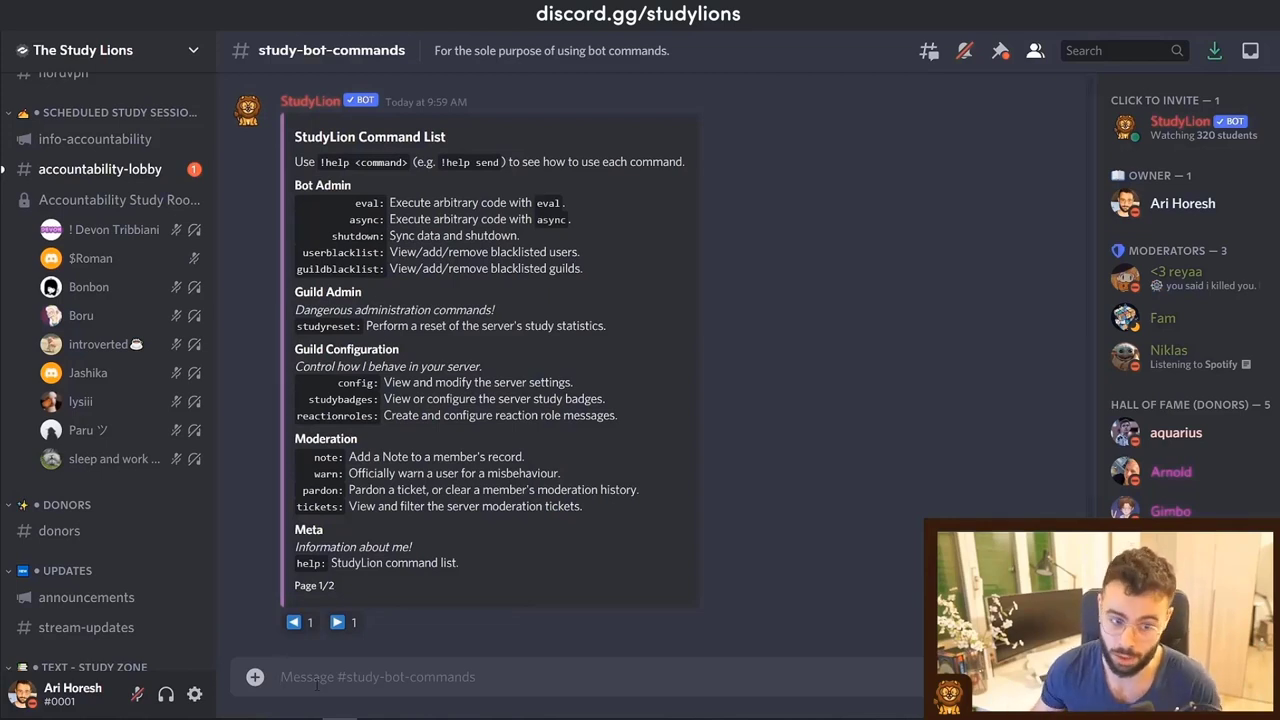
left_click(100, 171)
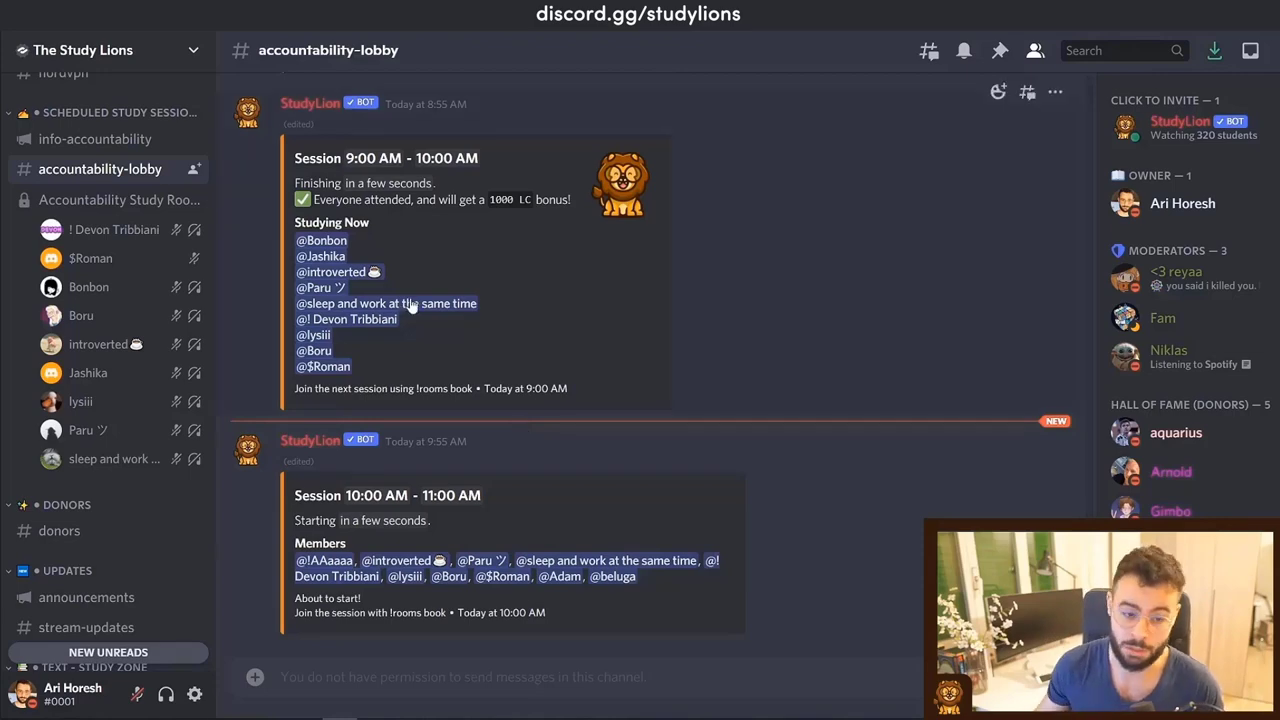
scroll(104, 285, "down", 5)
scroll(71, 294, "down", 8)
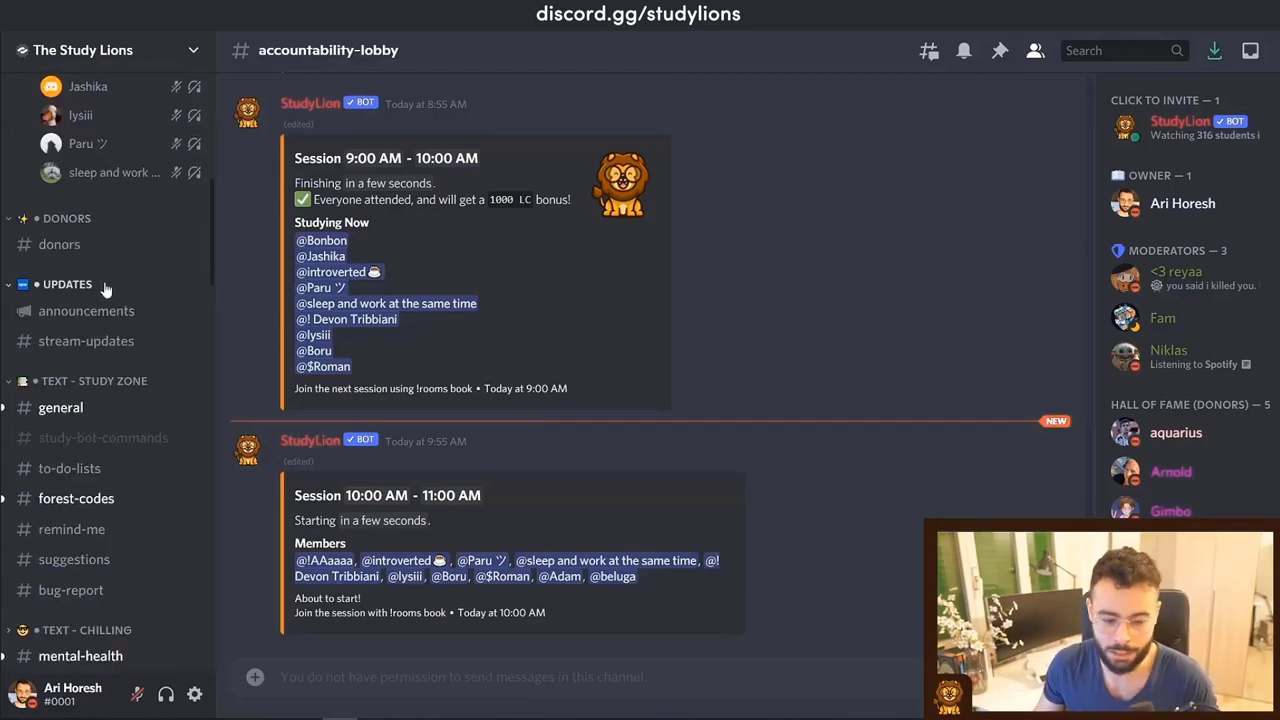
scroll(108, 268, "down", 15)
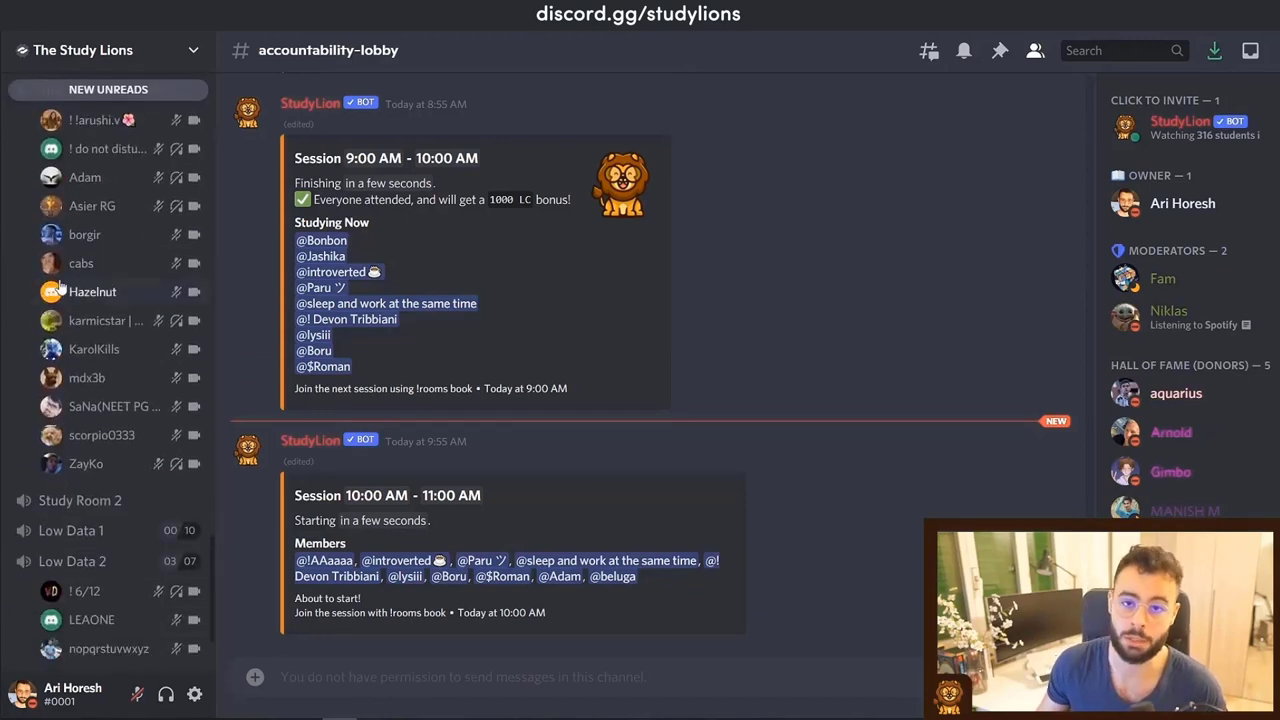
scroll(50, 292, "down", 3)
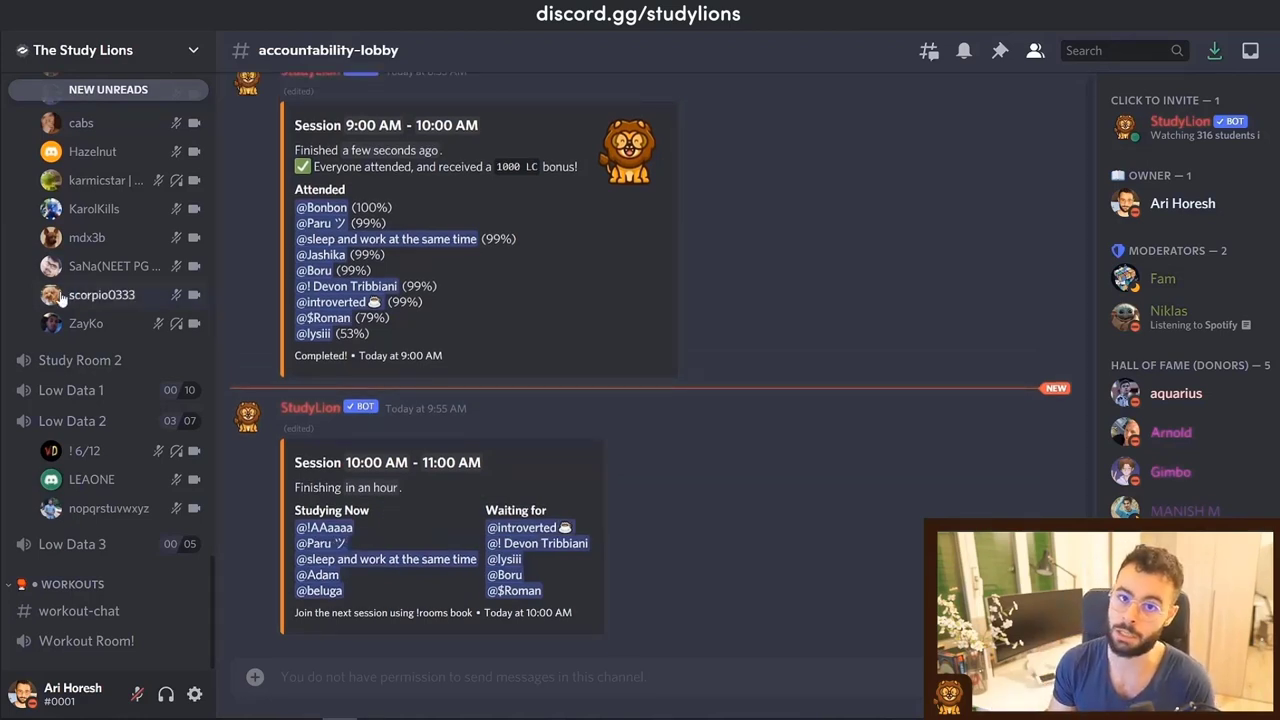
scroll(90, 380, "up", 10)
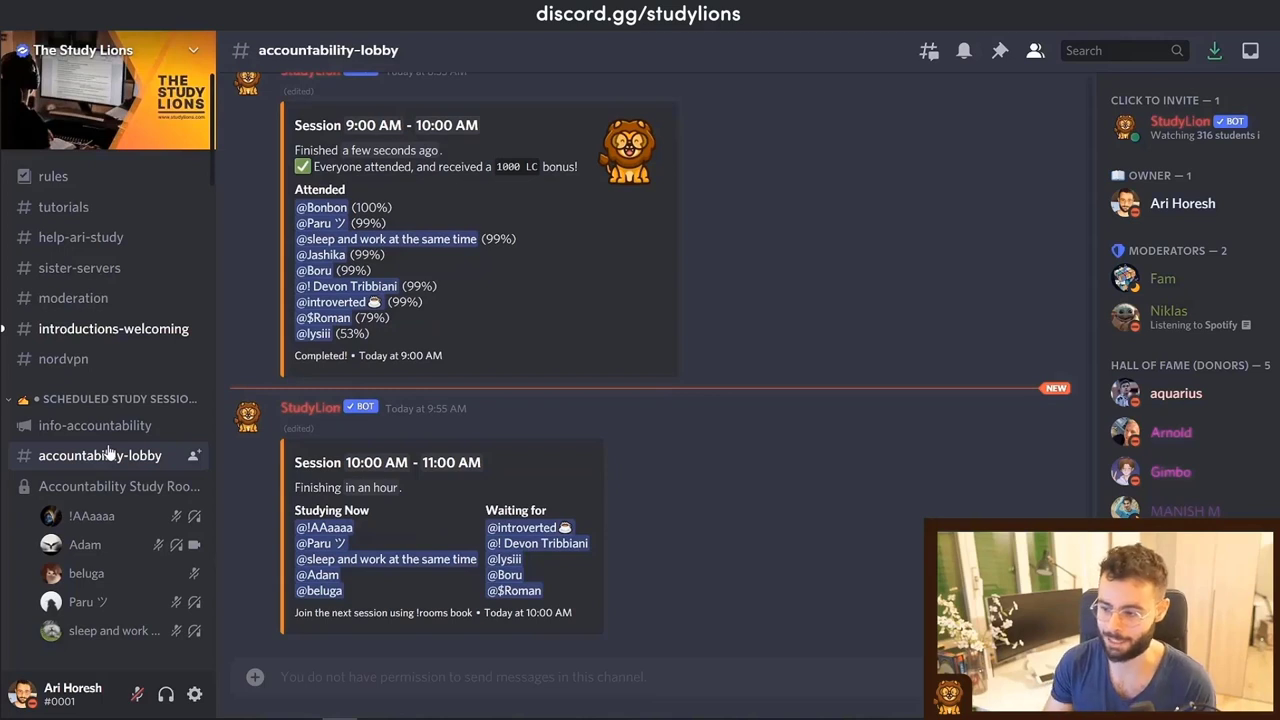